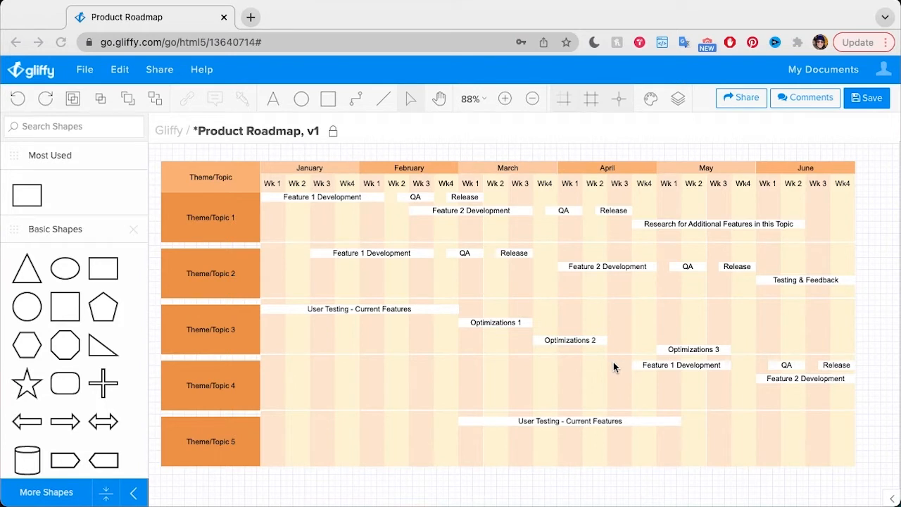
Create a new blank Basic Diagram
click(83, 72)
click(90, 96)
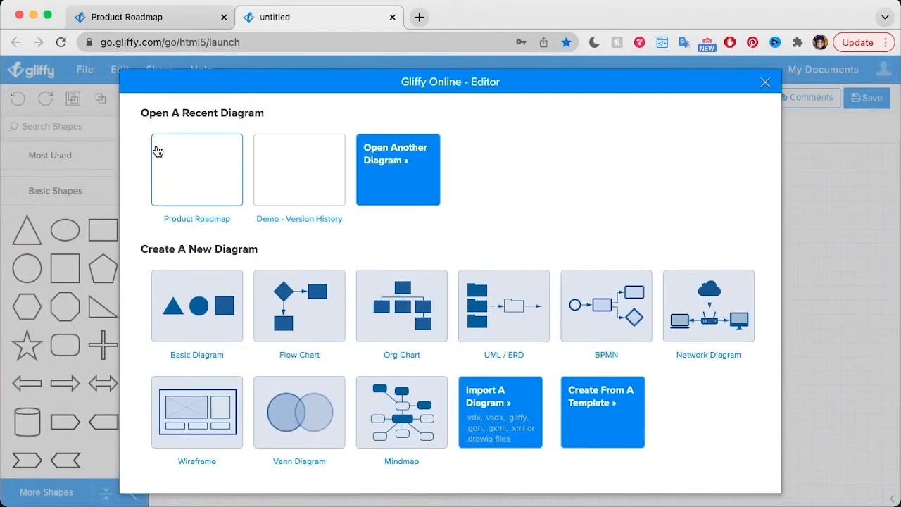
click(183, 317)
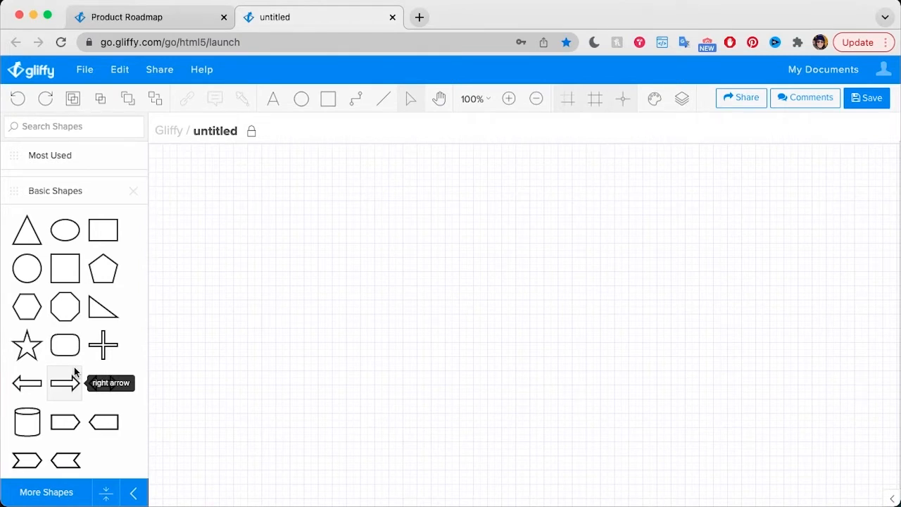
Add a rectangle labelled "January" near the canvas's upper left and reshape it into a bar 120 wide and 20 high
drag(102, 229, 197, 188)
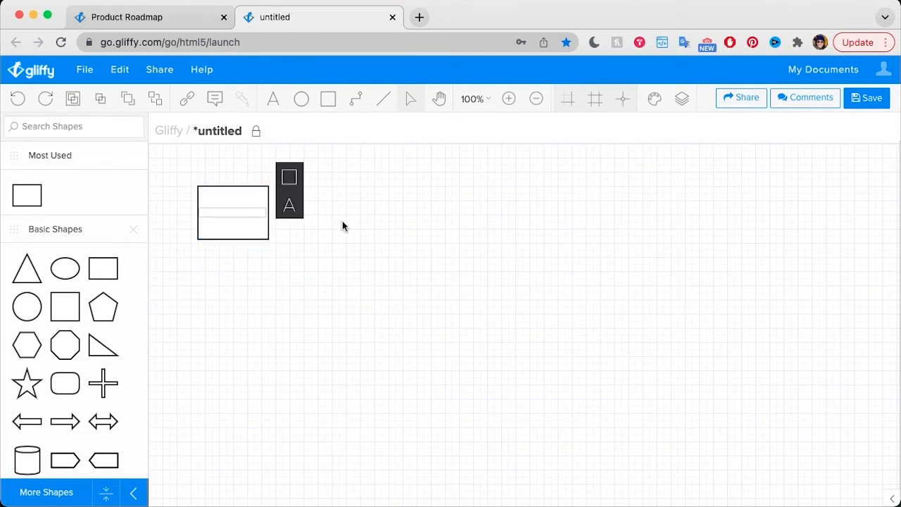
text(January)
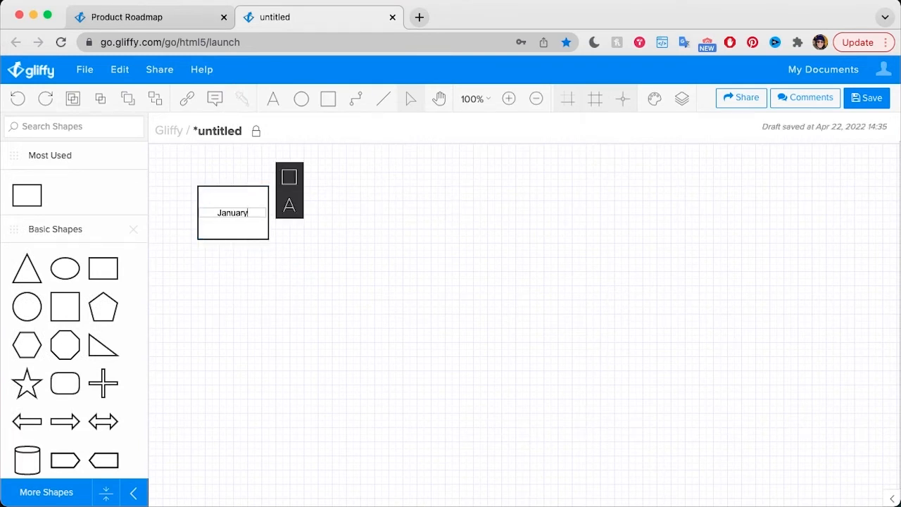
click(349, 237)
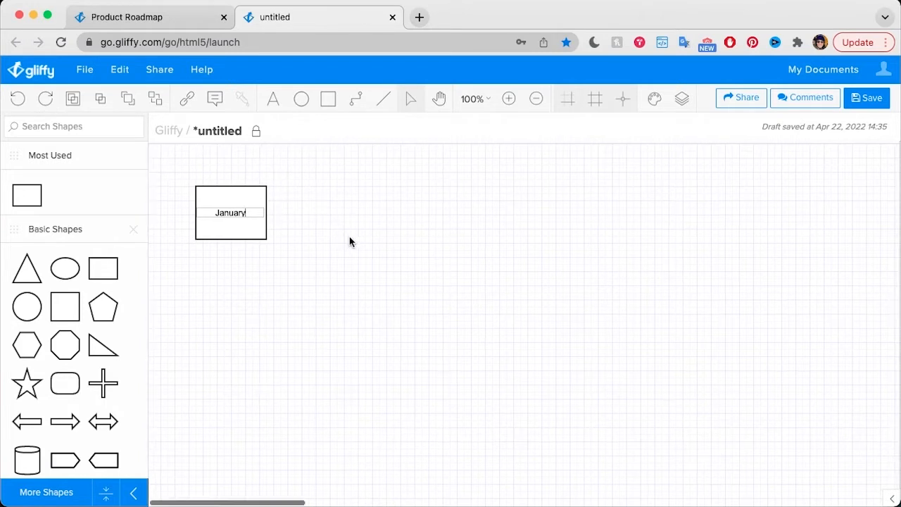
click(212, 216)
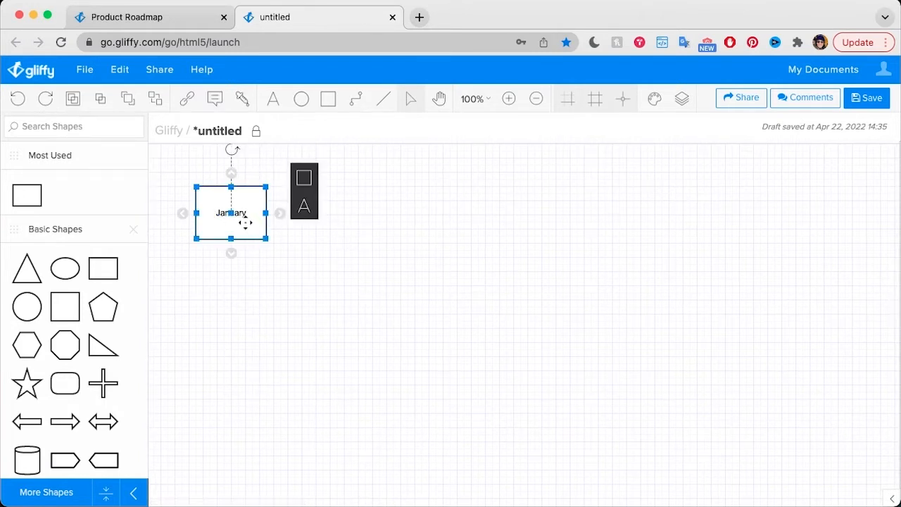
drag(246, 221, 314, 184)
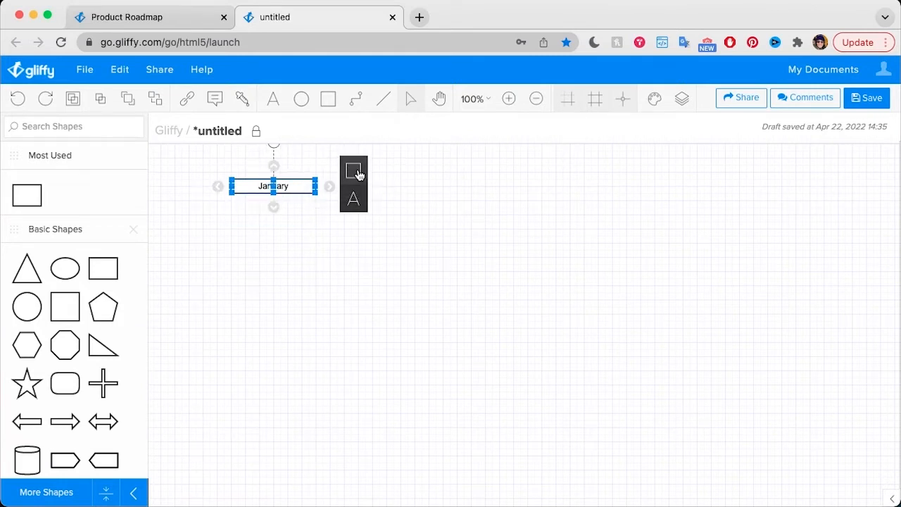
Give the January bar a light green fill and a 0px border, and shift it slightly down the canvas
click(353, 198)
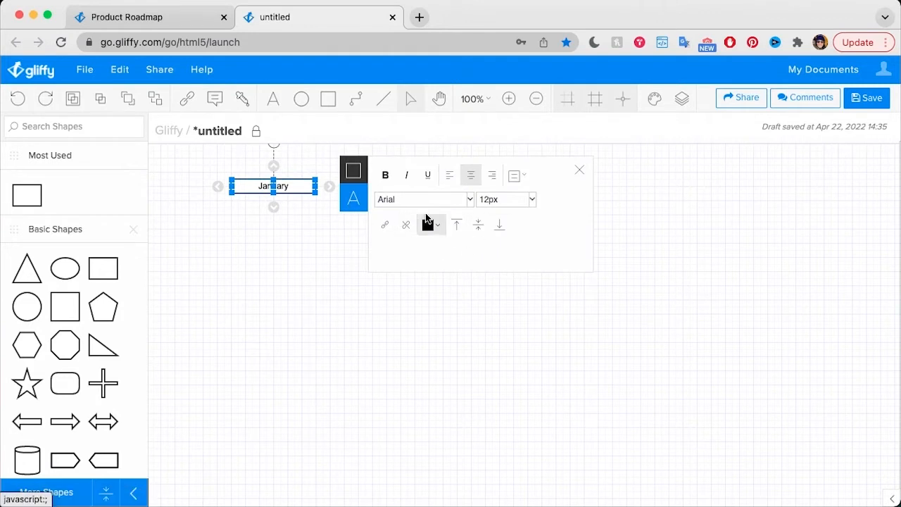
click(352, 171)
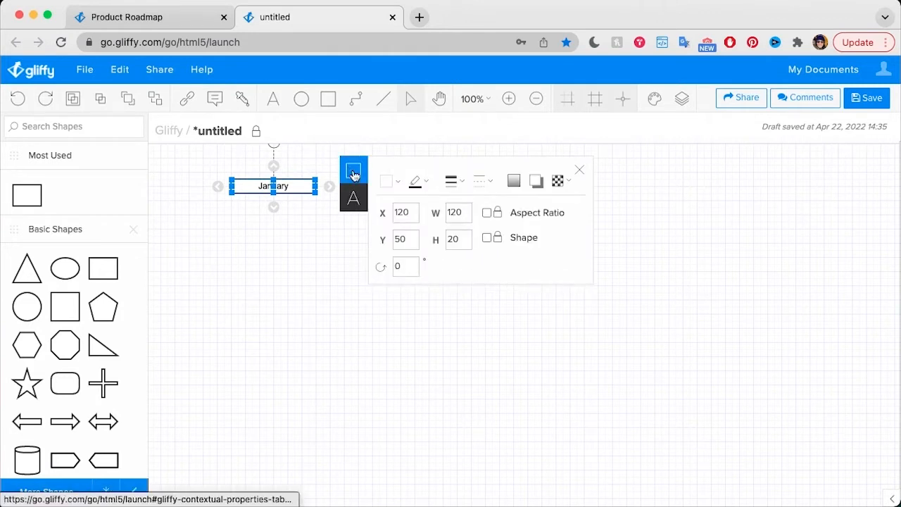
click(401, 186)
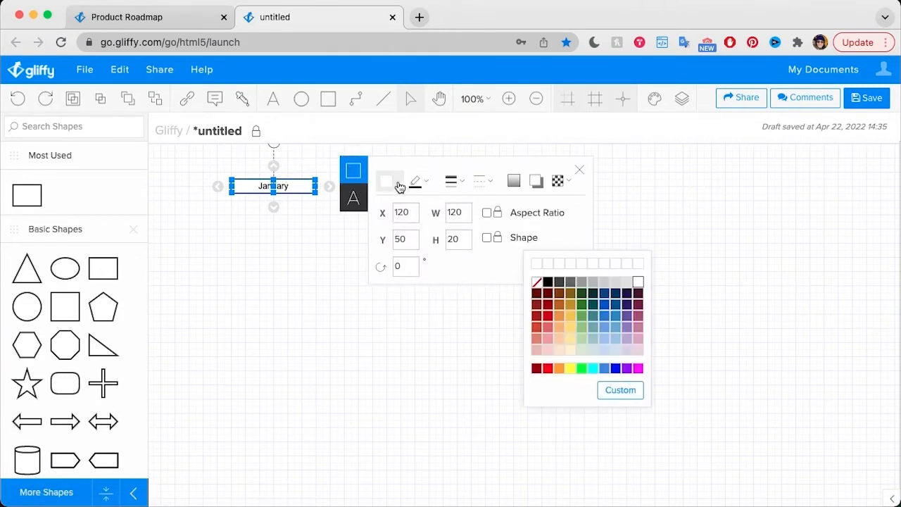
click(580, 338)
click(453, 191)
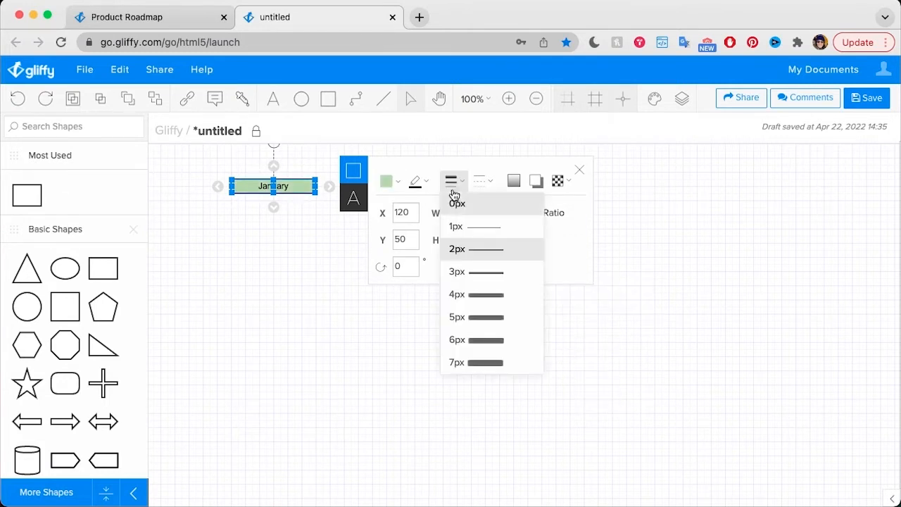
click(470, 206)
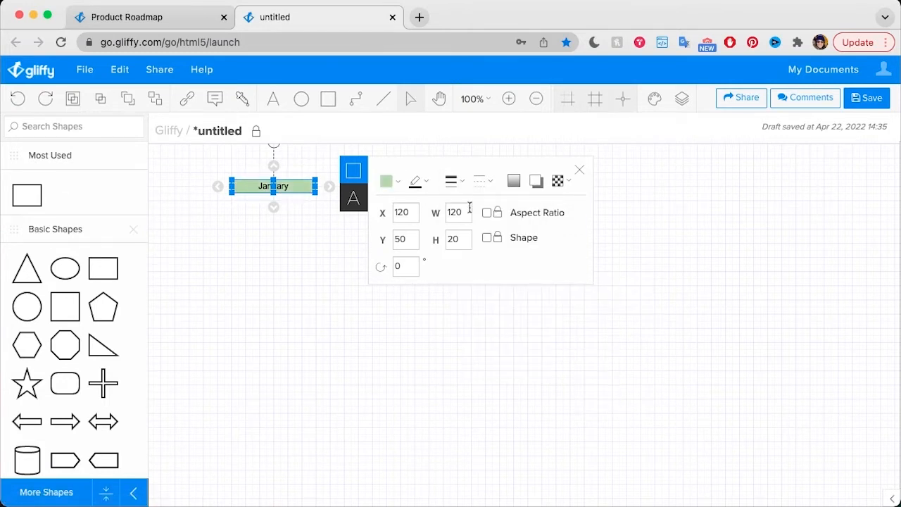
click(410, 313)
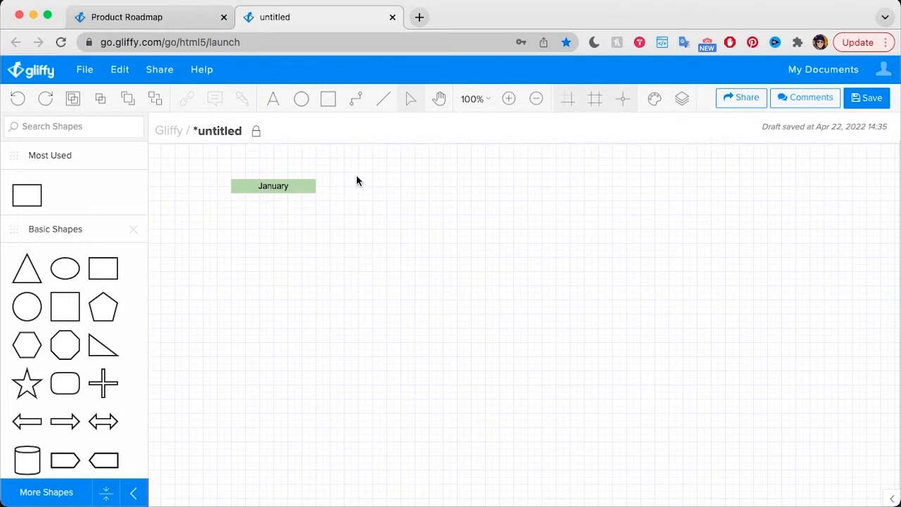
drag(292, 186, 302, 200)
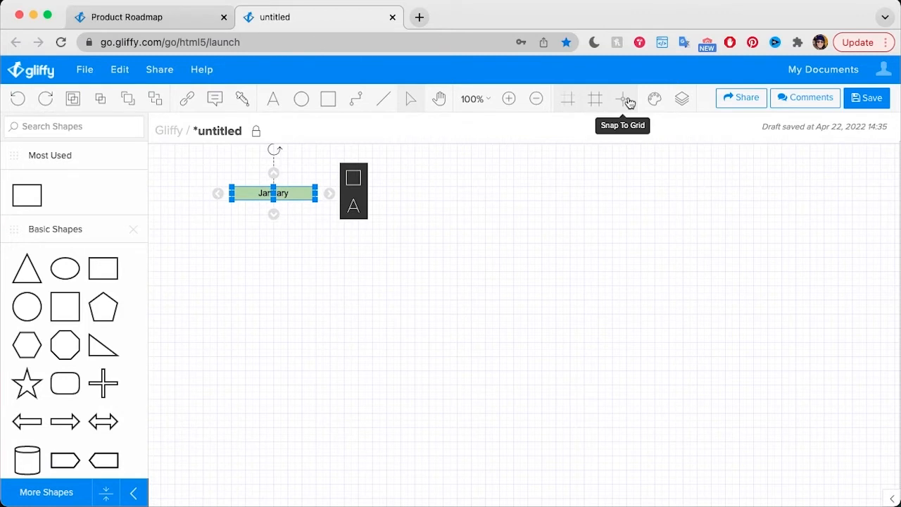
click(542, 209)
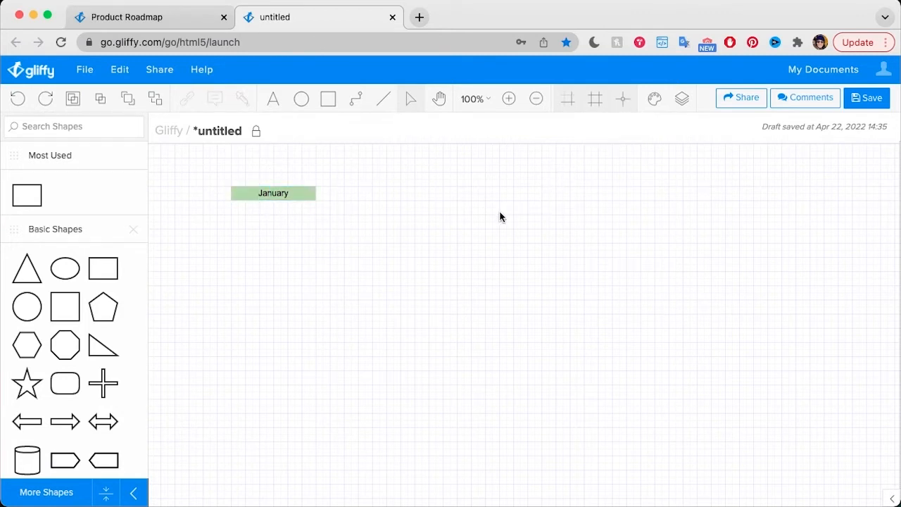
Duplicate the January bar as a 40-wide cell directly below its left end and label the copy "Wk 1"
click(285, 193)
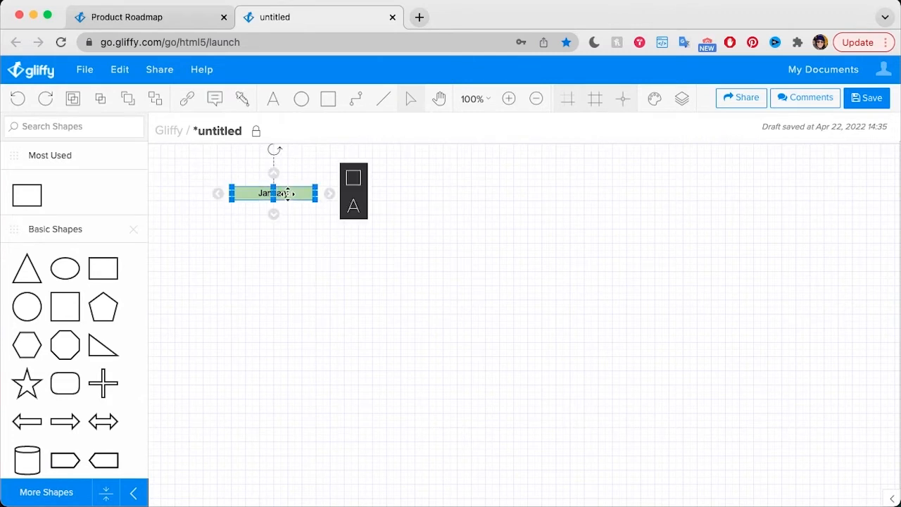
drag(302, 192, 258, 207)
text(Wk)
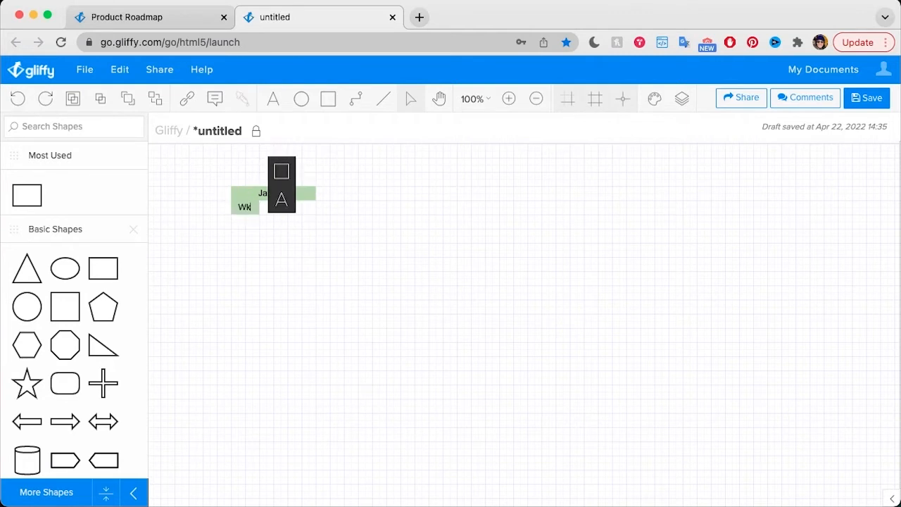
text( 1)
click(277, 262)
Stretch the Wk 1 cell downward into a tall column 410 high
click(246, 196)
drag(245, 213, 238, 456)
scroll(350, 346, up, 2)
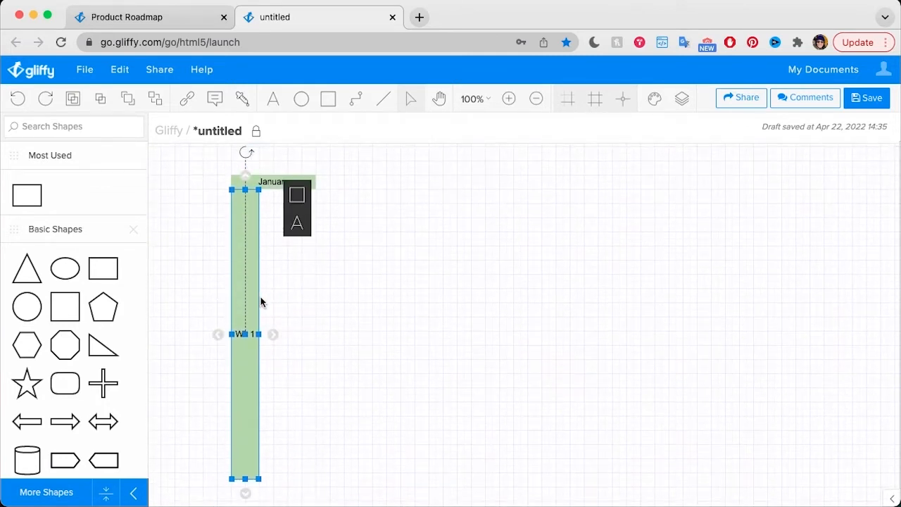
Align the Wk 1 label to the top of its column and set its font size to 10px
click(295, 219)
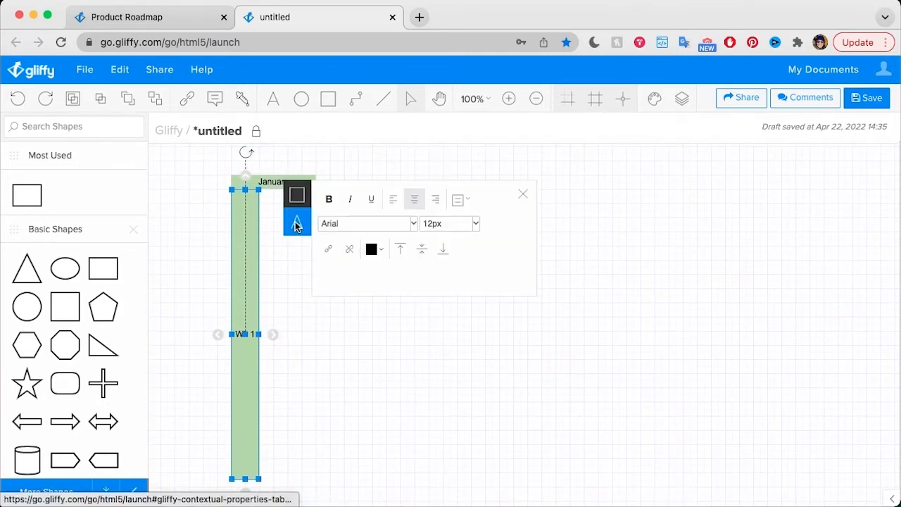
click(405, 259)
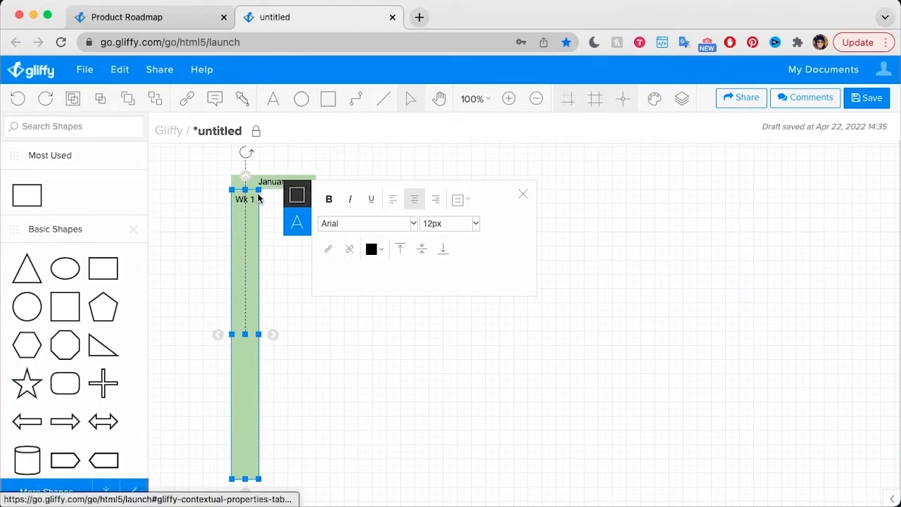
click(475, 224)
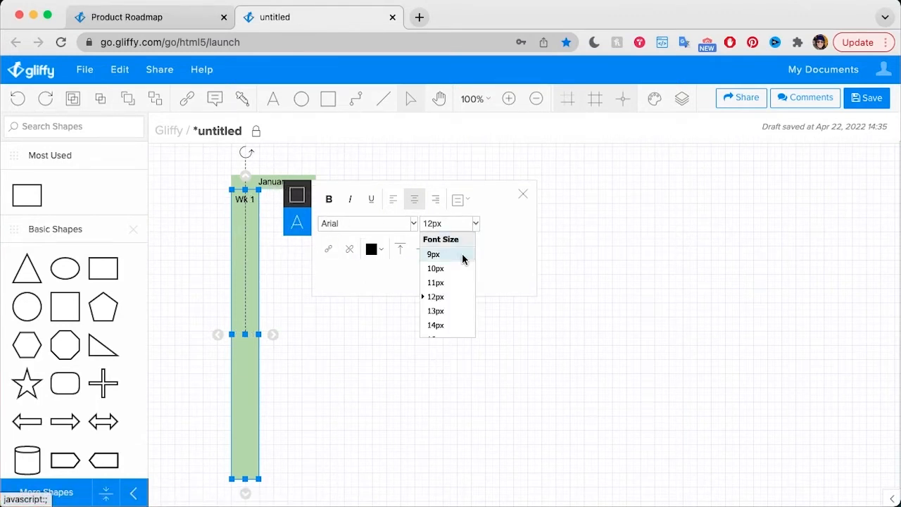
click(437, 269)
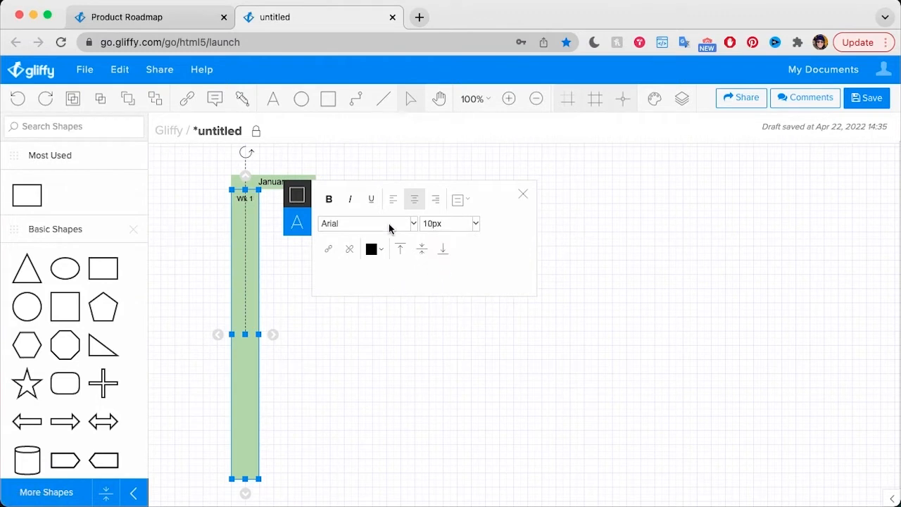
Fill the Wk 1 column with the palest green, one shade lighter than the January bar
click(296, 195)
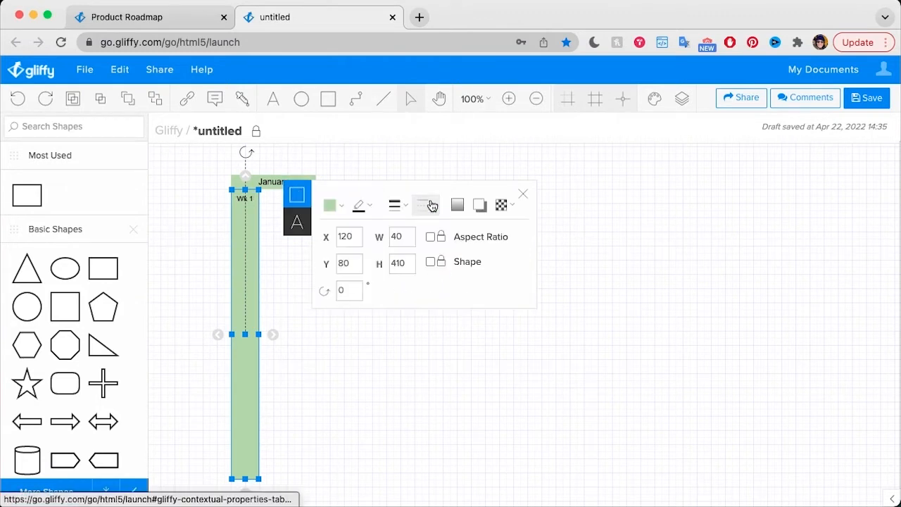
click(344, 210)
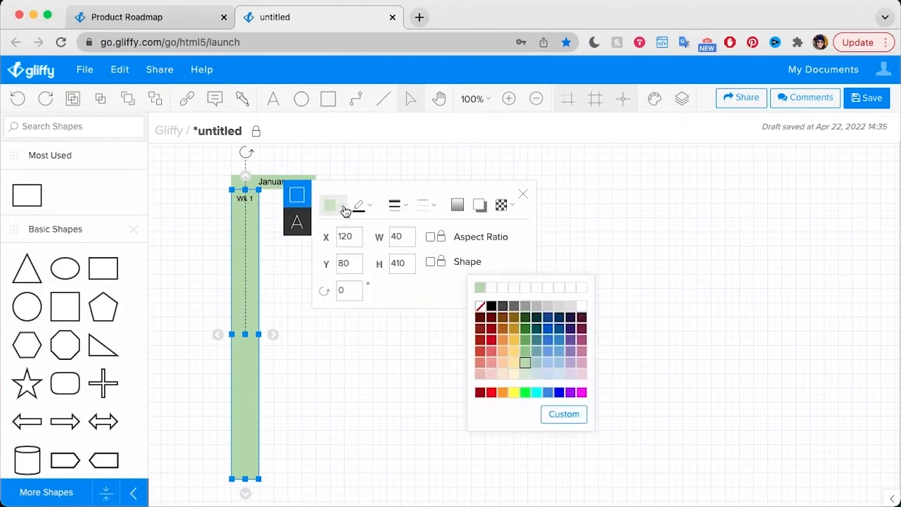
click(527, 379)
click(482, 423)
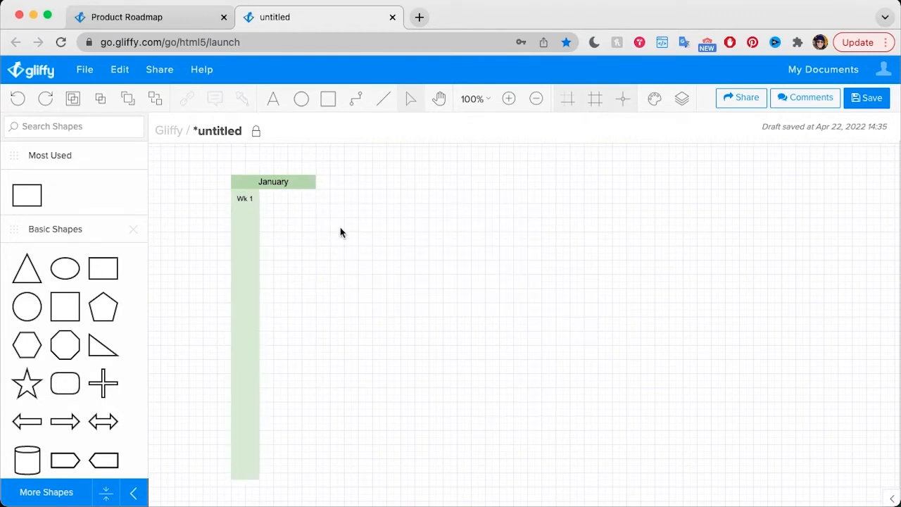
Widen the January bar slightly by extending its right edge
click(296, 182)
drag(317, 182, 329, 182)
click(278, 307)
Duplicate the Wk 1 column directly to its right and relabel the copy "Wk 2"
click(254, 313)
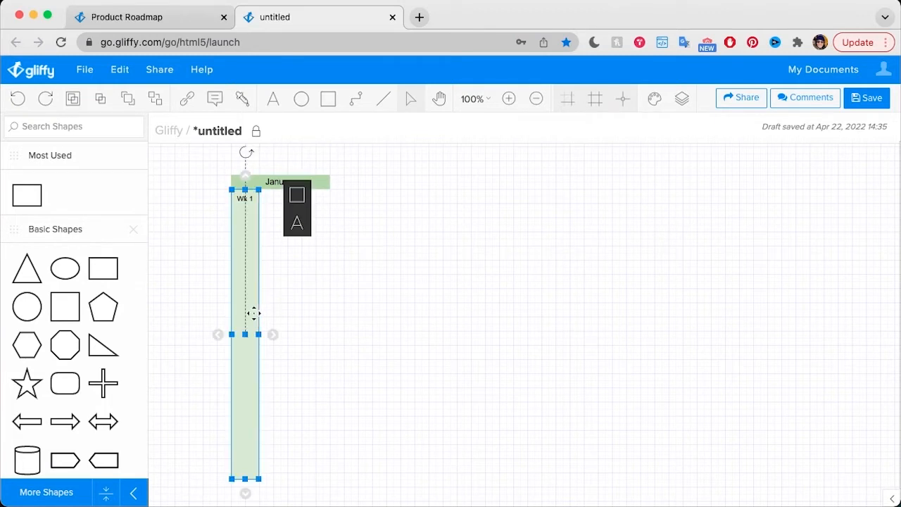
drag(249, 312, 272, 310)
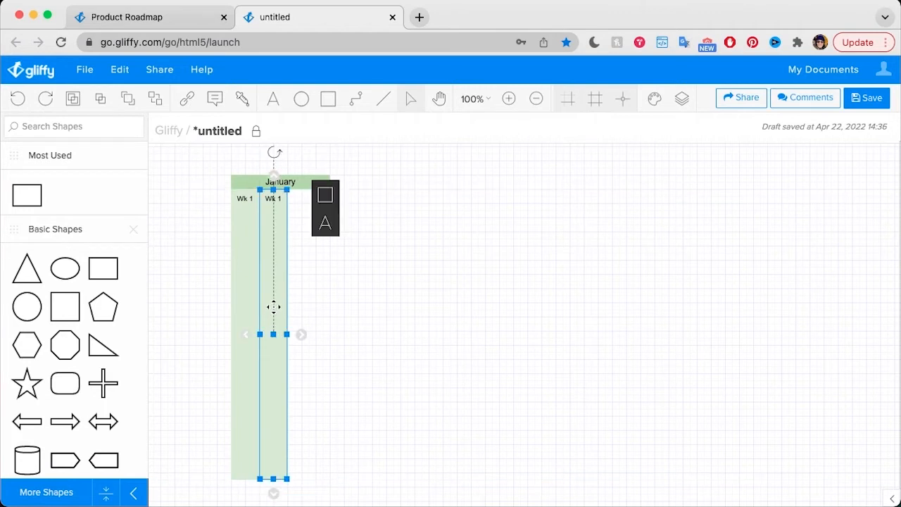
double_click(273, 310)
key(BackSpace)
text(2)
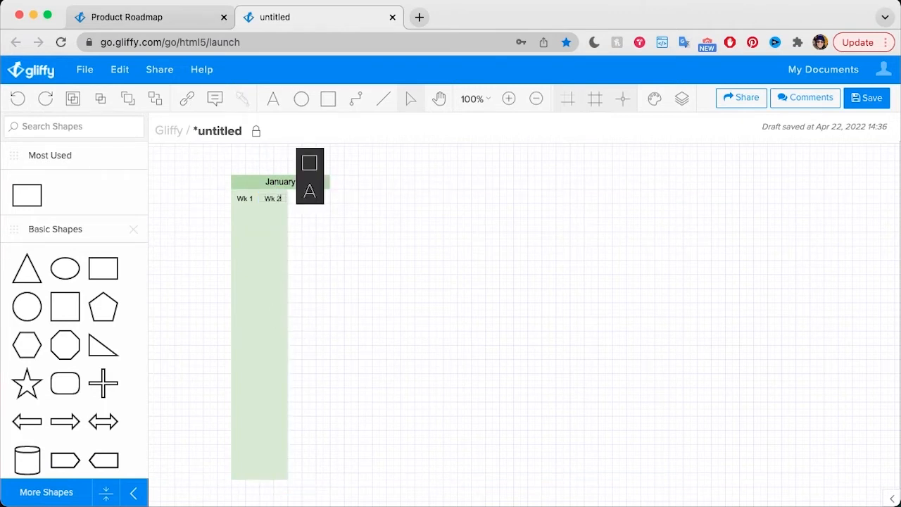
Change the Wk 2 column's fill to a pale blue
click(281, 330)
click(325, 195)
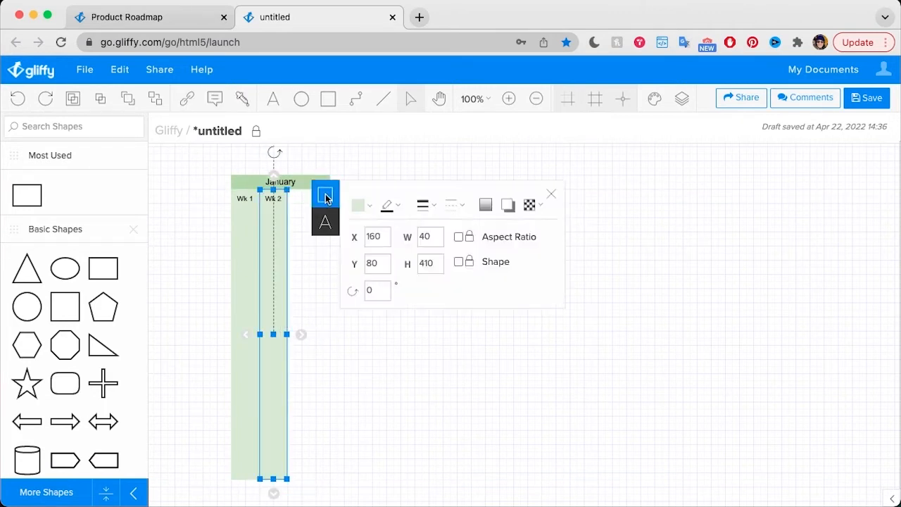
click(373, 207)
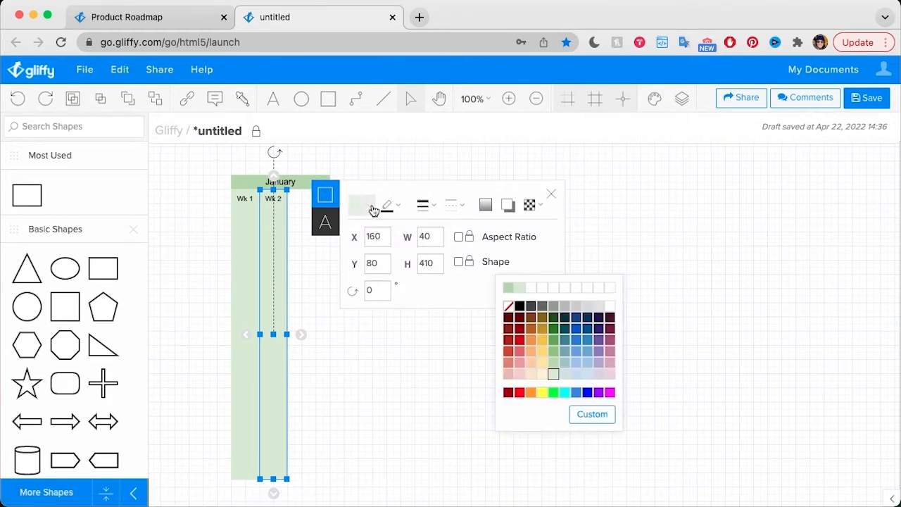
click(566, 377)
click(566, 377)
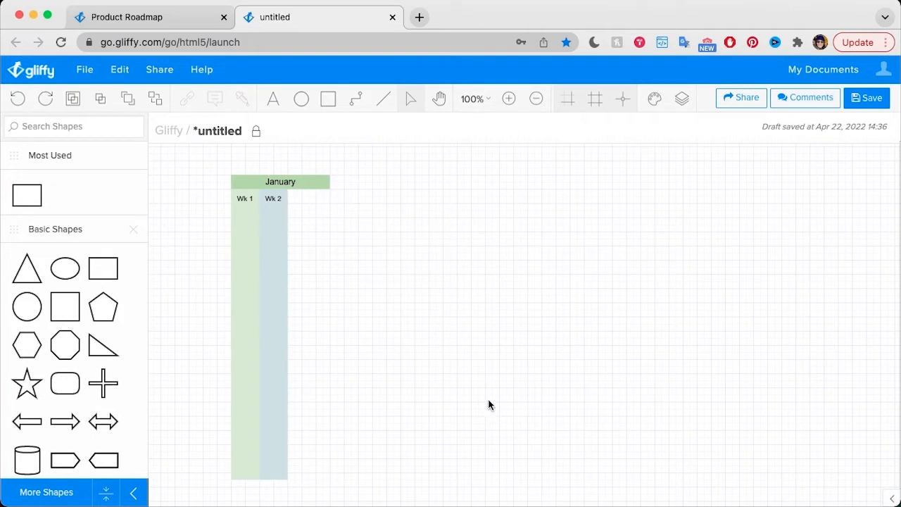
Duplicate the Wk 1 and Wk 2 columns together and place the copies directly to the right of the originals
click(241, 349)
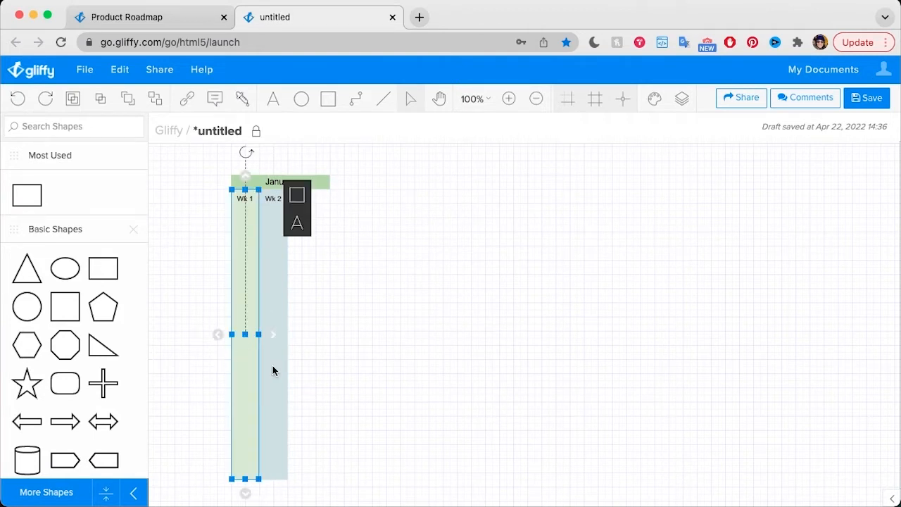
shift+click(274, 367)
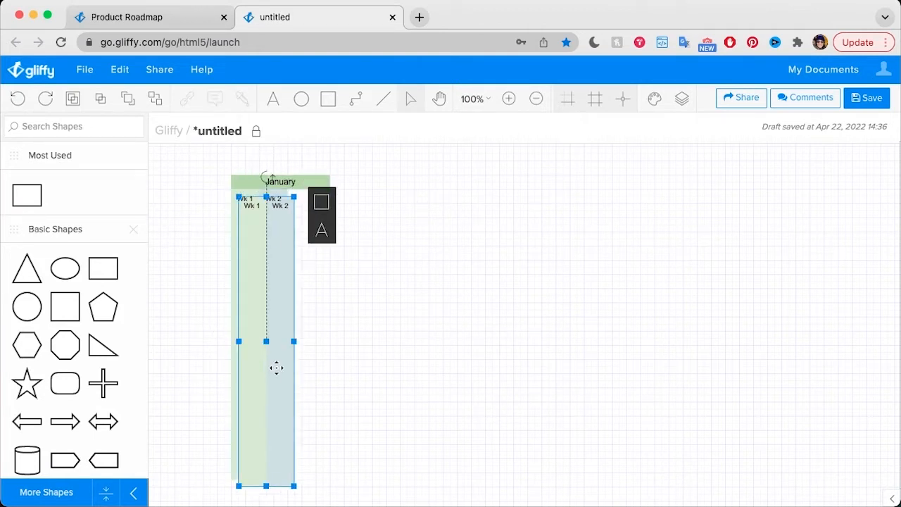
drag(279, 368, 334, 364)
click(418, 313)
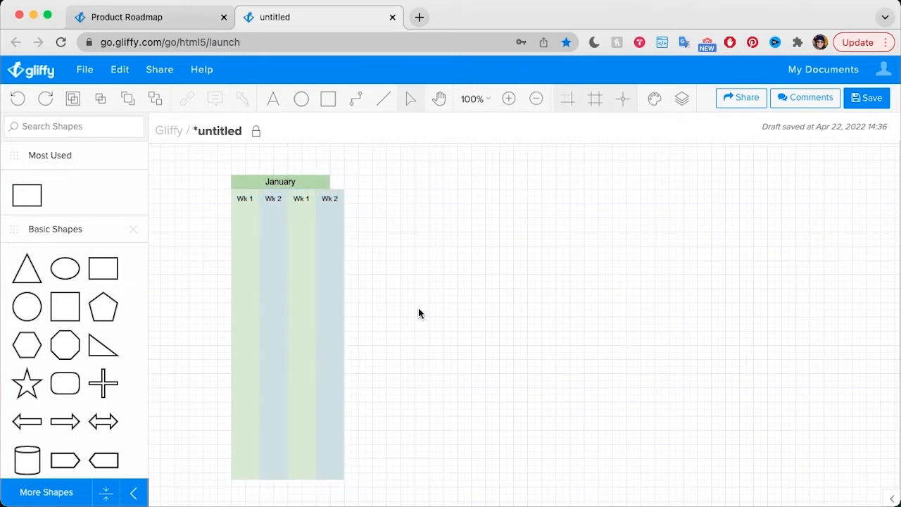
Relabel the third and fourth week columns under January "Wk 3" and "Wk 4"
click(299, 282)
double_click(303, 282)
text(Wk 3)
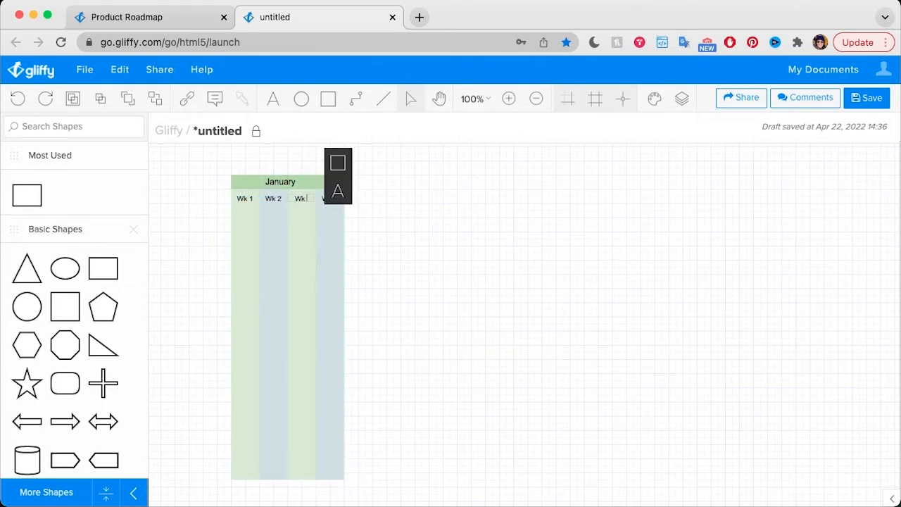
click(327, 289)
double_click(330, 287)
text(Wk 4)
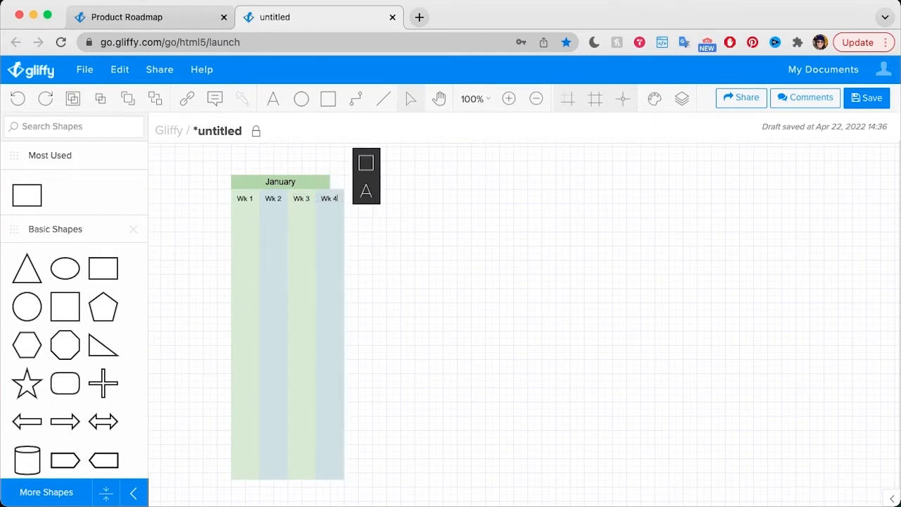
click(393, 296)
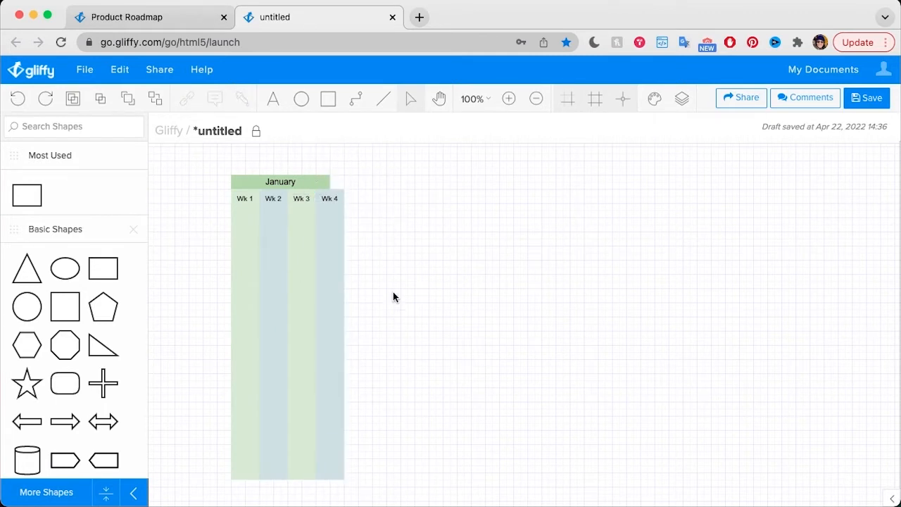
Widen the January header to 160 px so it spans all four week columns
click(309, 182)
drag(330, 182, 343, 181)
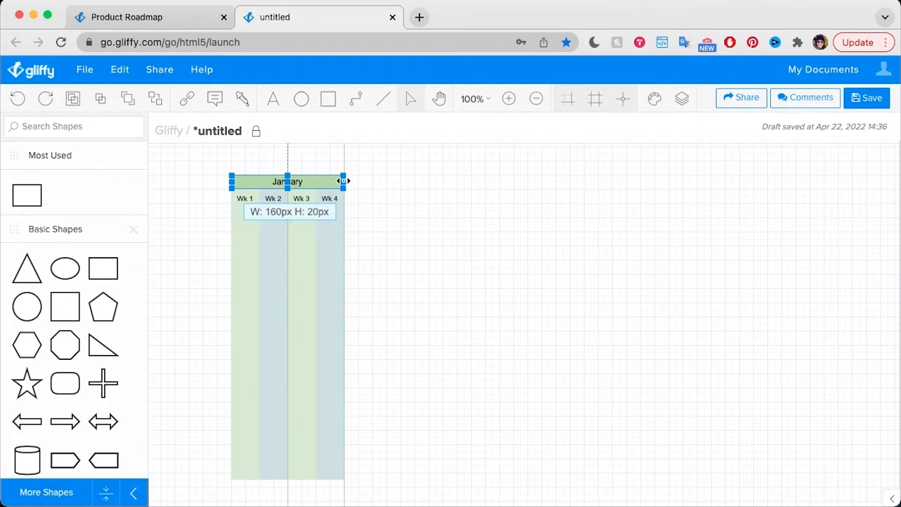
click(437, 221)
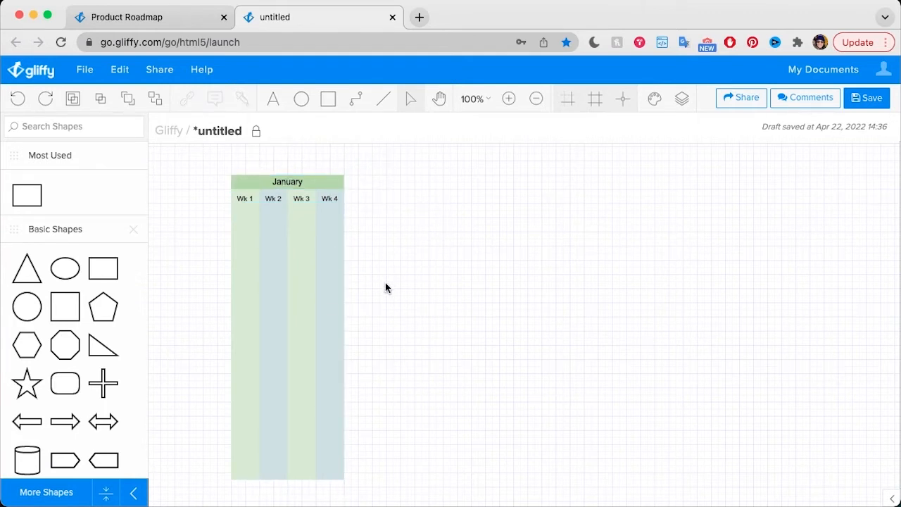
Duplicate the January header with its four week columns and place the copy directly to the right of the original
drag(202, 163, 400, 385)
scroll(399, 385, up, 5)
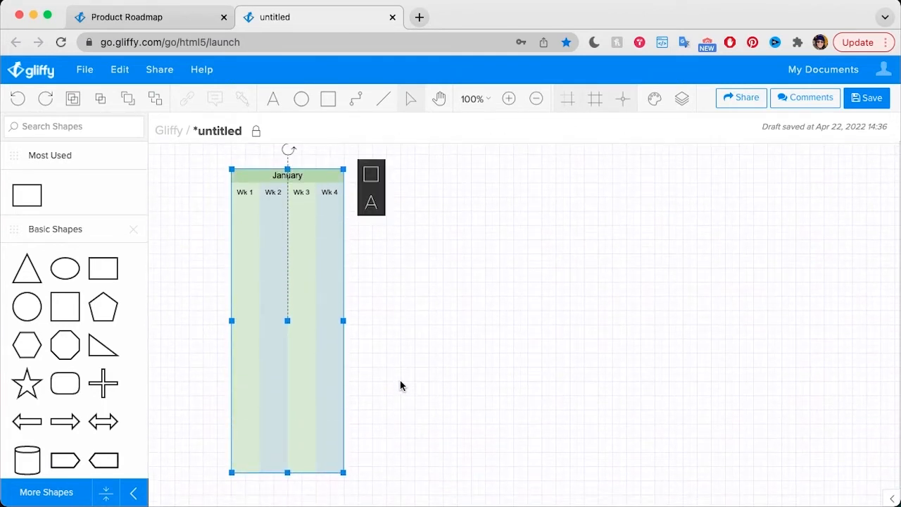
key(super+d)
drag(288, 373, 397, 368)
click(558, 344)
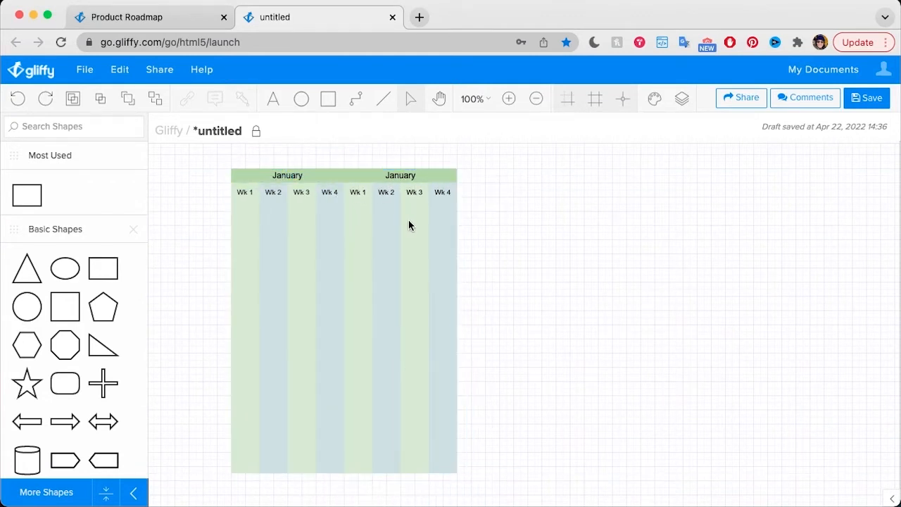
Relabel the copied month header "February" and change its fill to a darker green
click(401, 175)
double_click(401, 176)
text(Feb)
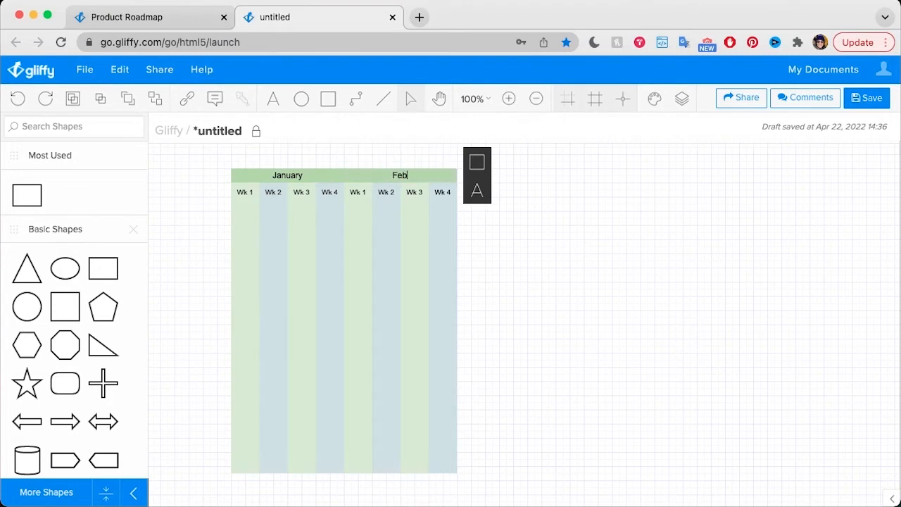
text(ruary)
click(477, 162)
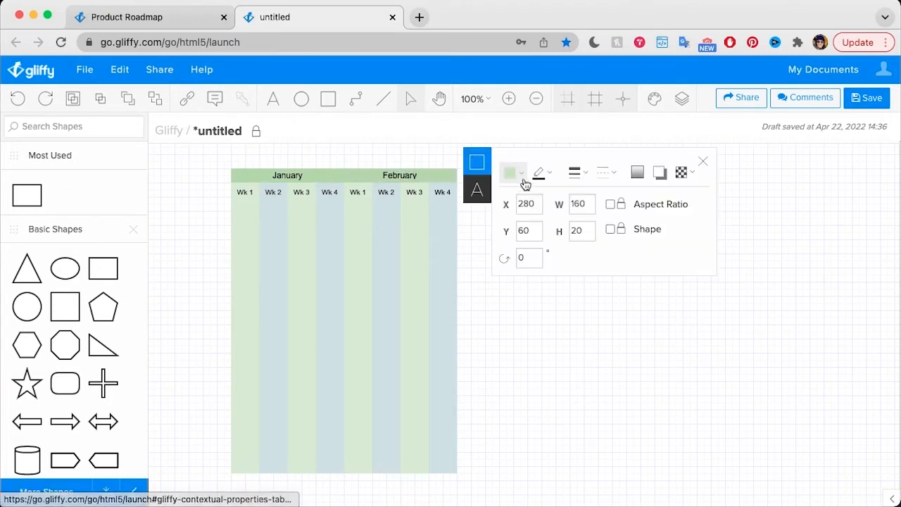
click(525, 181)
click(708, 319)
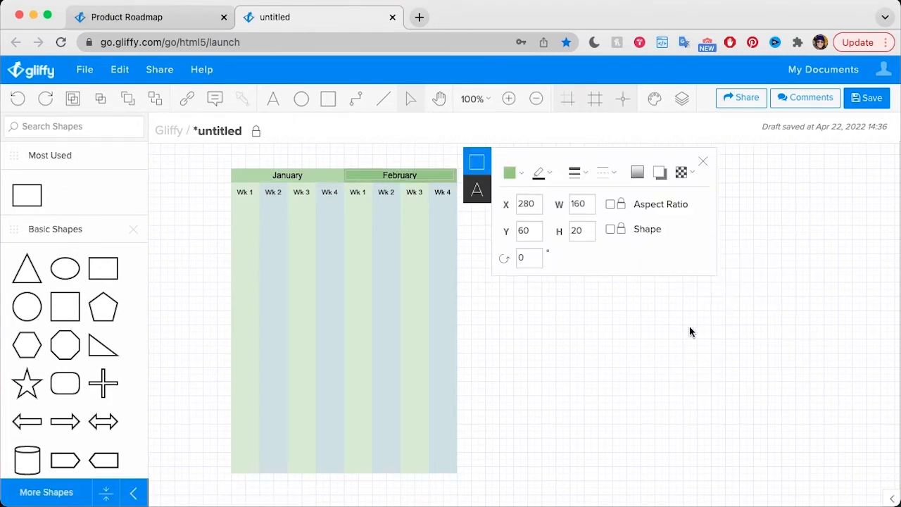
click(690, 331)
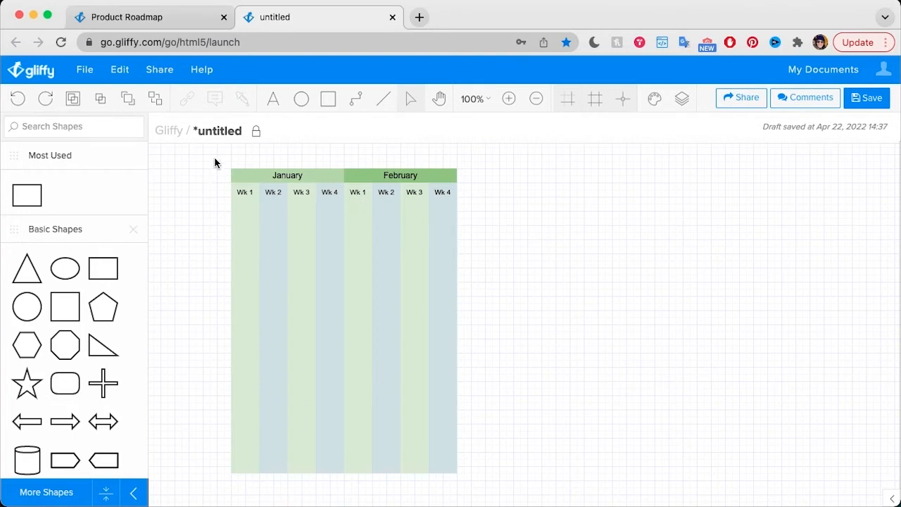
Duplicate the January and February blocks together and place the copies directly to the right of February
drag(203, 151, 484, 461)
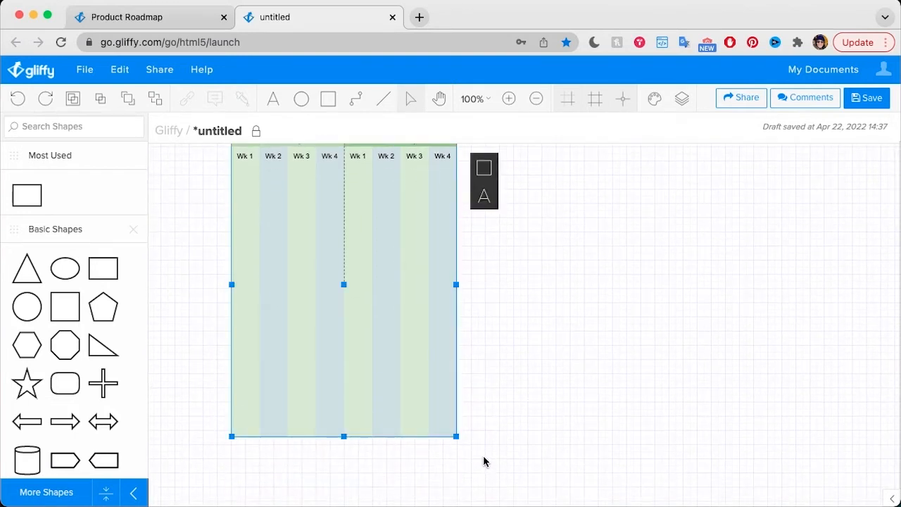
scroll(344, 388, up, 2)
drag(344, 388, 567, 378)
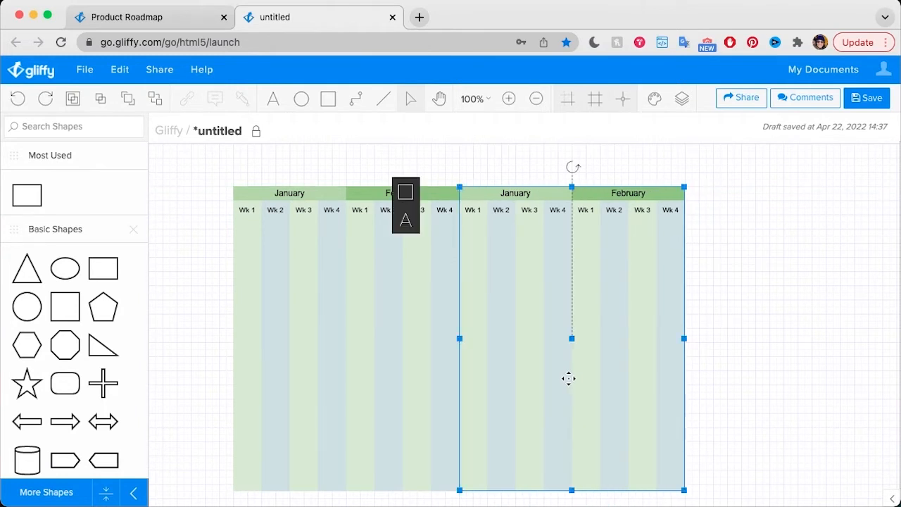
Relabel the two copied month headers "March" and "April"
click(515, 196)
double_click(516, 195)
text(March)
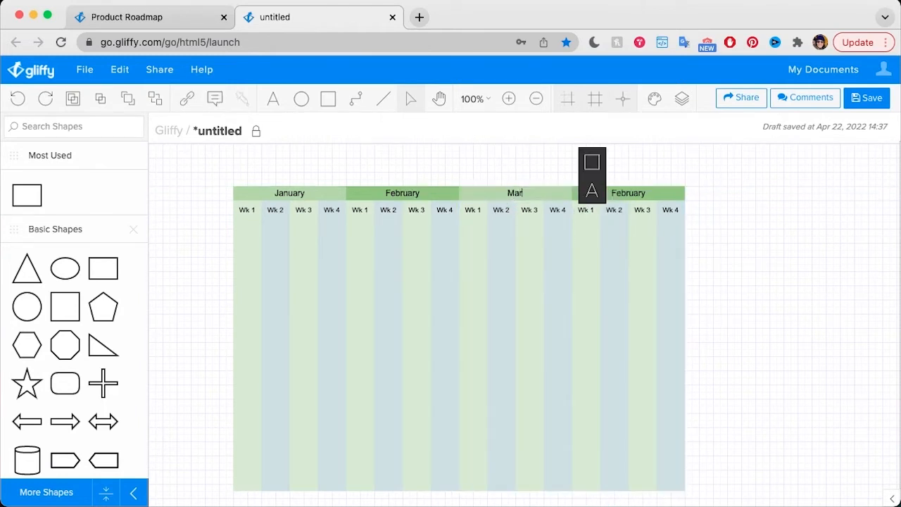
double_click(623, 195)
text(April)
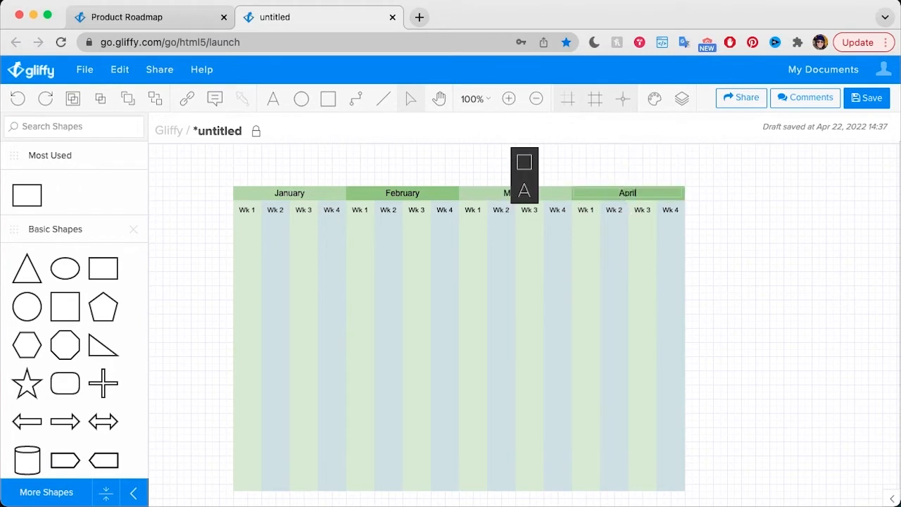
click(809, 218)
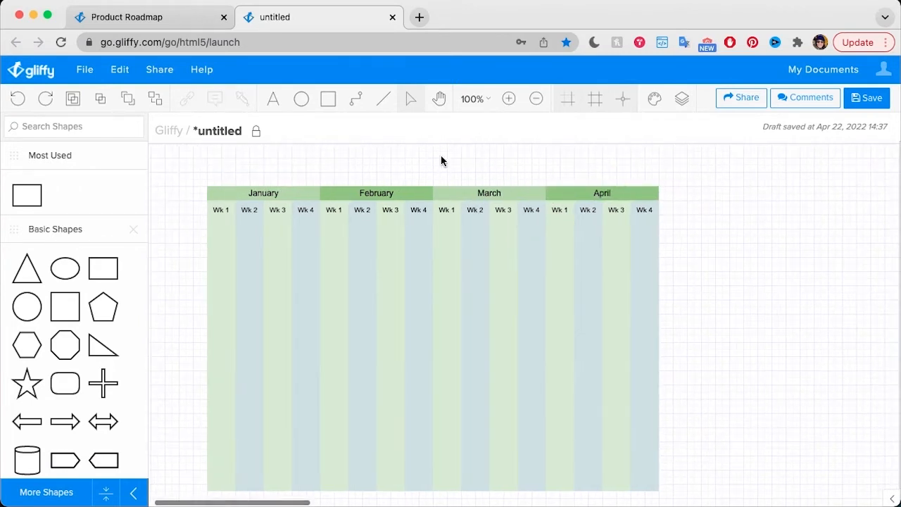
Duplicate the March and April blocks directly to the right of April and relabel the copied headers "May" and "June"
drag(428, 155, 692, 480)
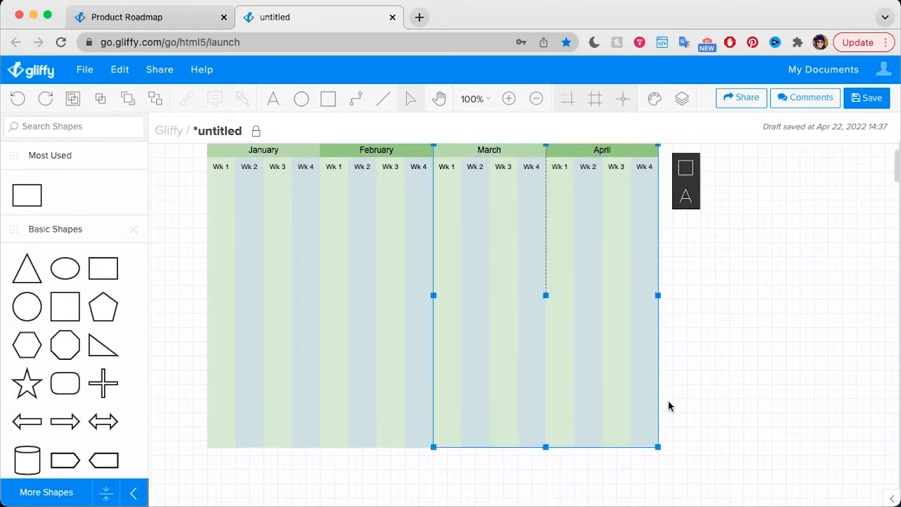
drag(492, 338, 713, 331)
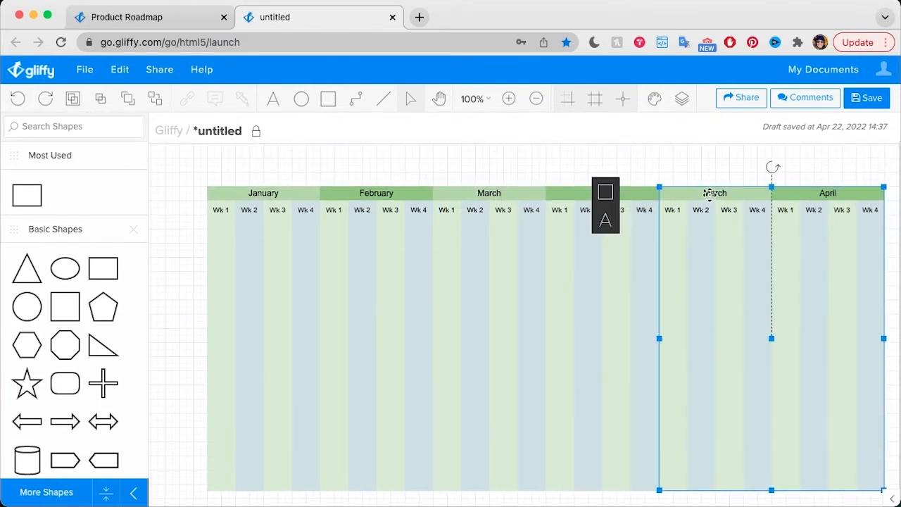
double_click(714, 193)
text(May)
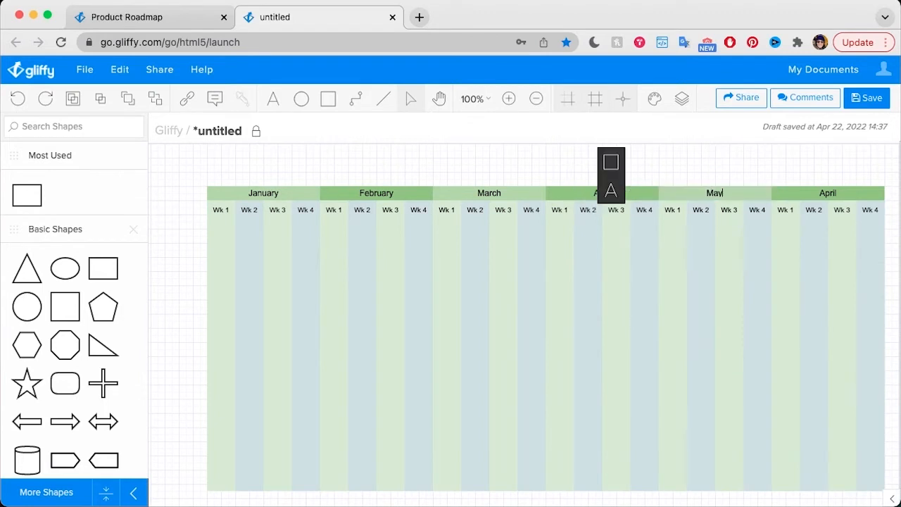
double_click(844, 197)
text(June)
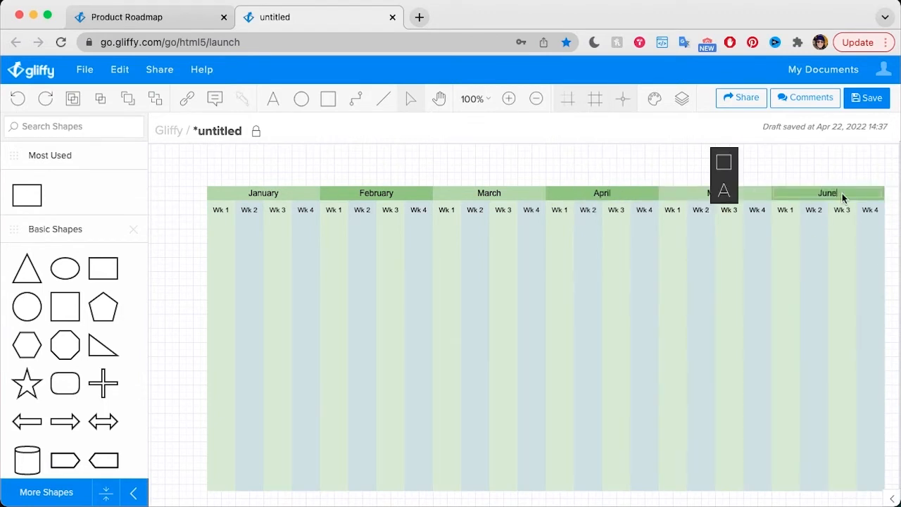
click(786, 171)
Add a rectangle labelled "Feature 1" across January's Wk 2 to Wk 4 columns, sized 100 × 30 px just below the week labels
scroll(787, 171, down, 2)
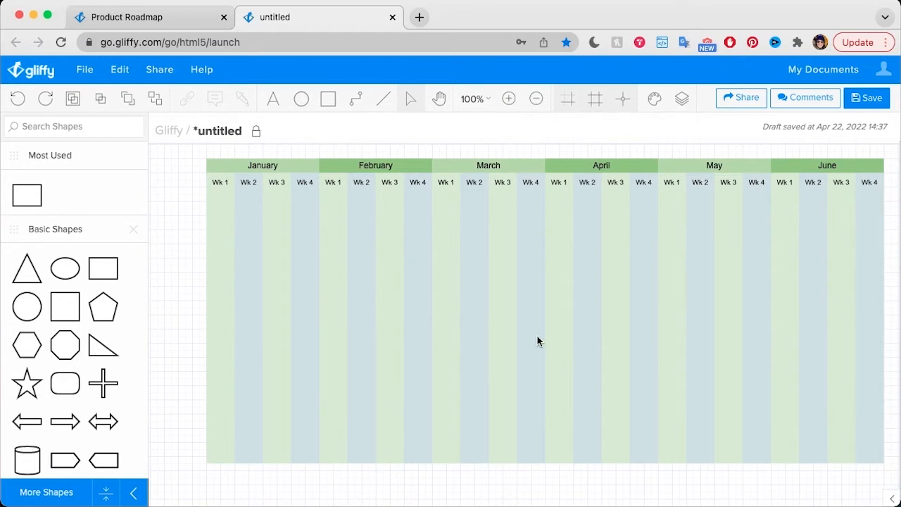
scroll(537, 341, up, 2)
scroll(537, 341, left, 2)
scroll(537, 341, right, 3)
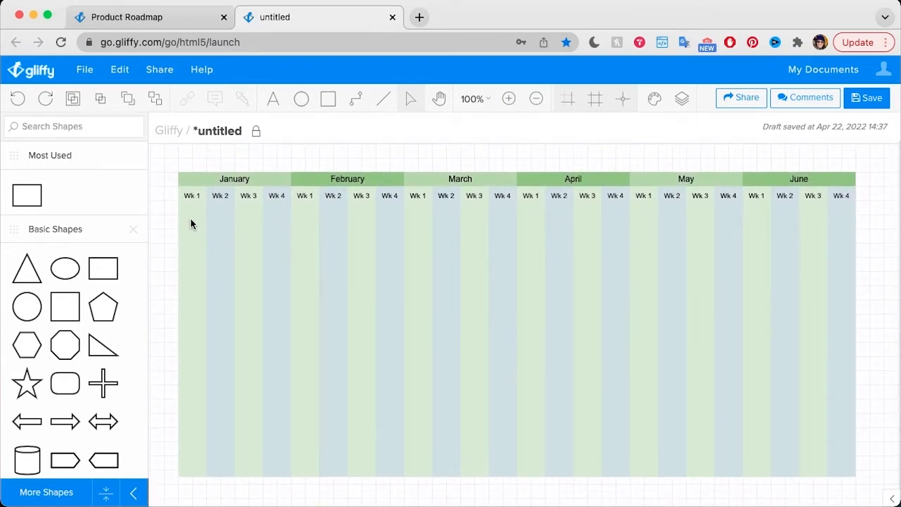
drag(26, 195, 232, 266)
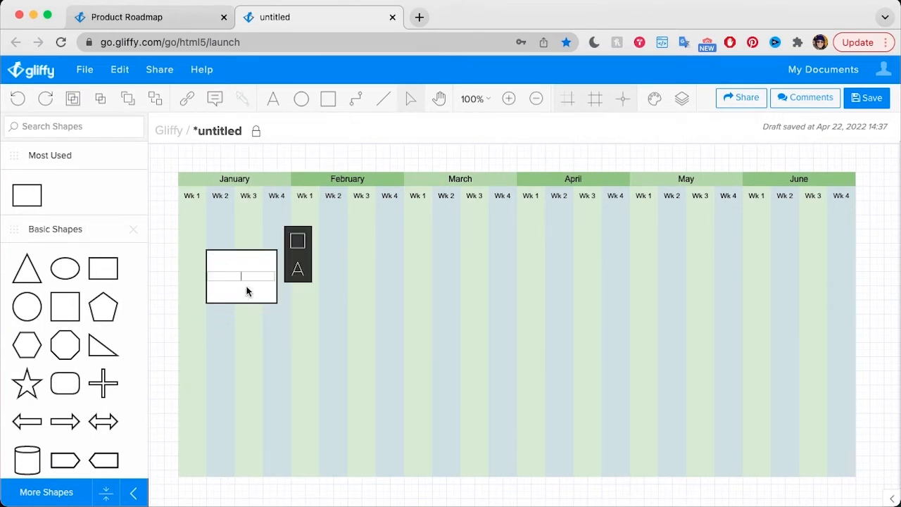
text(Feature 1)
click(284, 166)
click(250, 263)
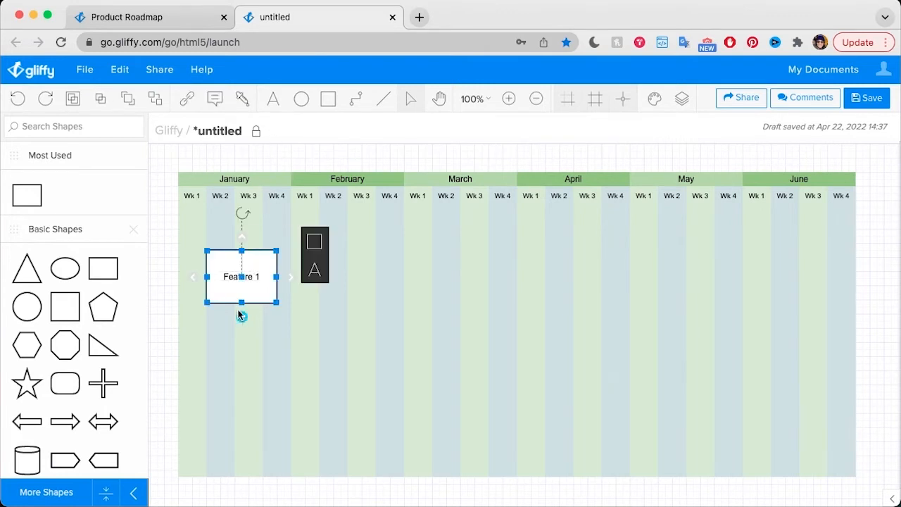
drag(245, 302, 246, 242)
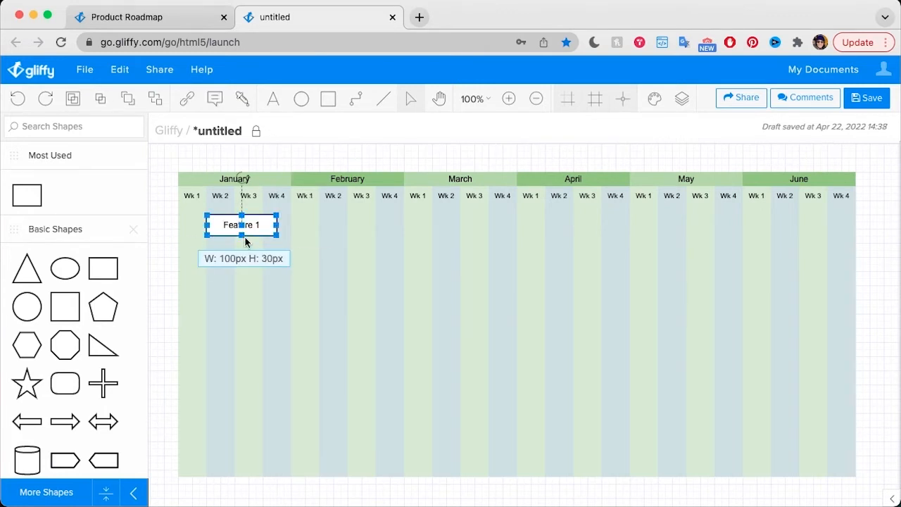
click(317, 149)
Undo the move of January's Wk 1 column out of the calendar and delete the "Feature 1" box
drag(187, 302, 171, 306)
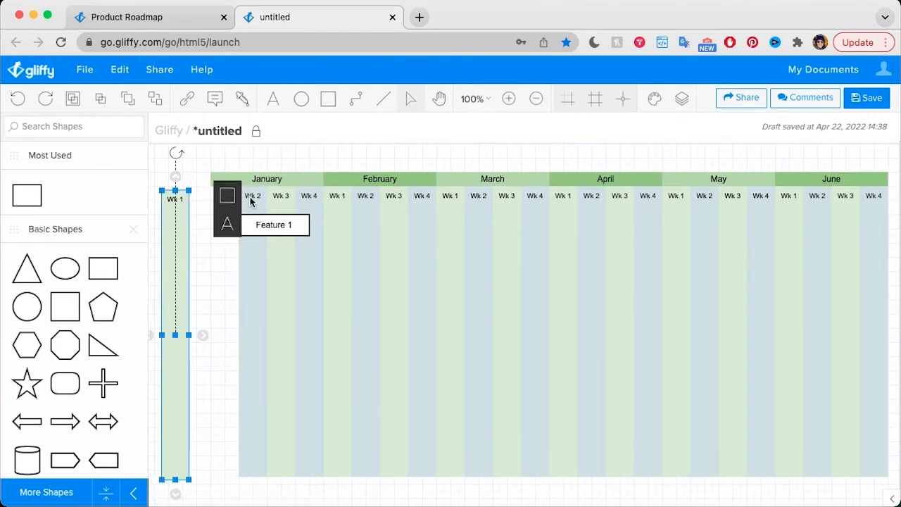
key(super+z)
click(272, 215)
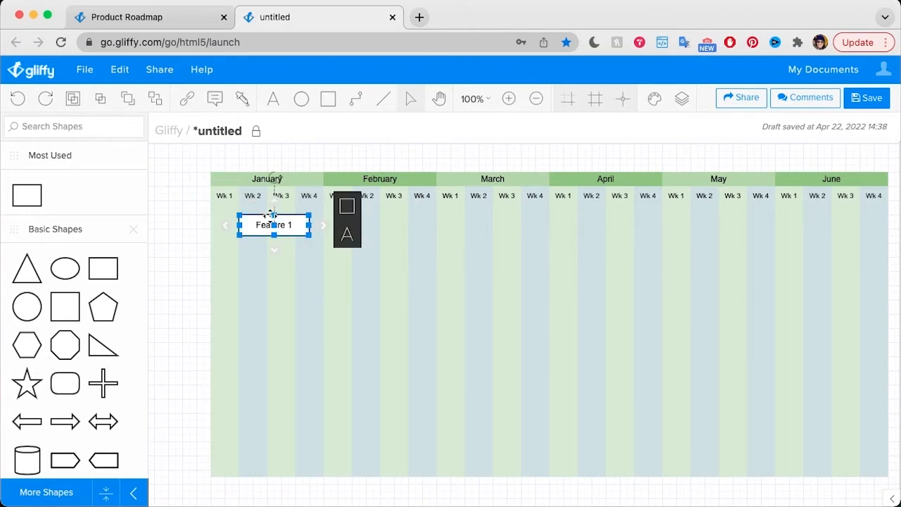
key(Delete)
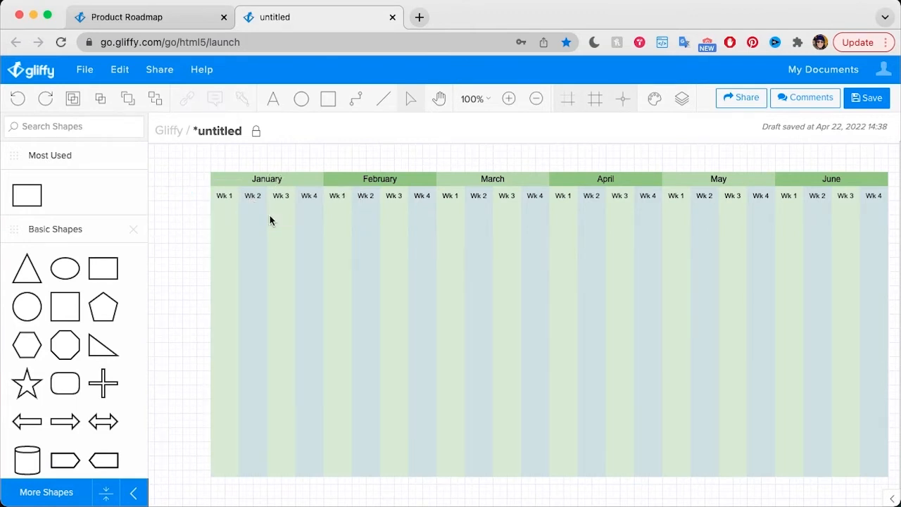
Show the diagram's layers and rename the existing layer "Calendar"
click(682, 100)
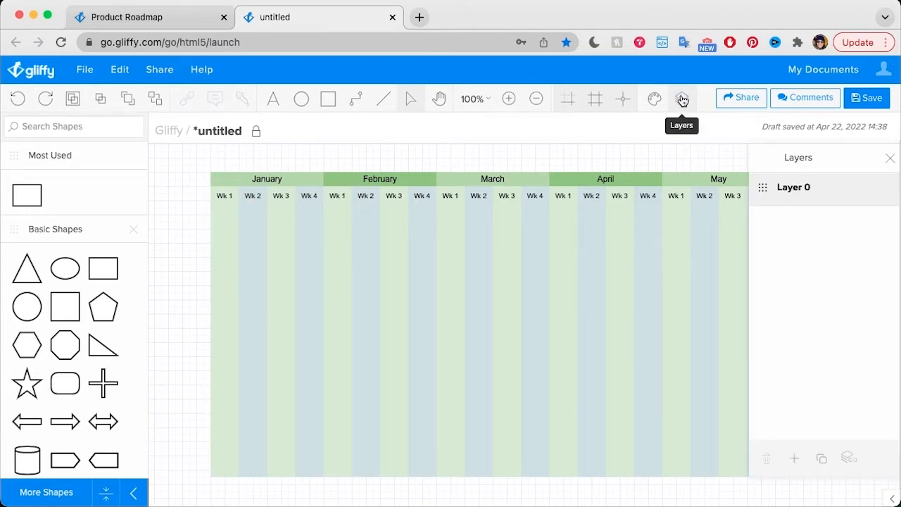
double_click(793, 185)
text(Calendar)
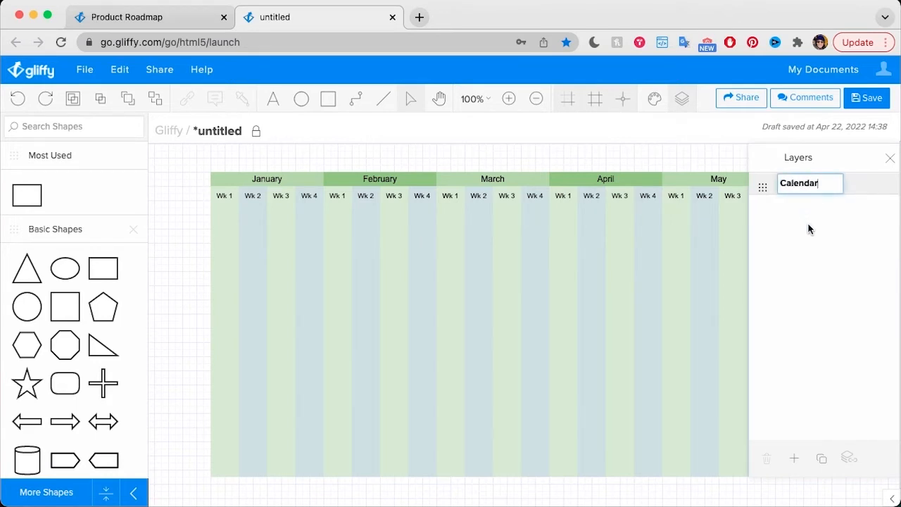
key(Return)
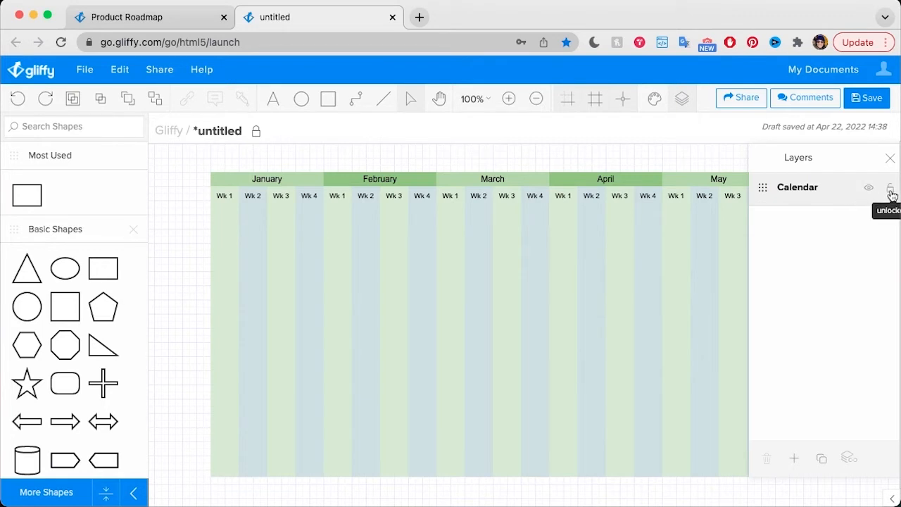
Add a new layer above the Calendar layer and name it "Ideas"
click(794, 459)
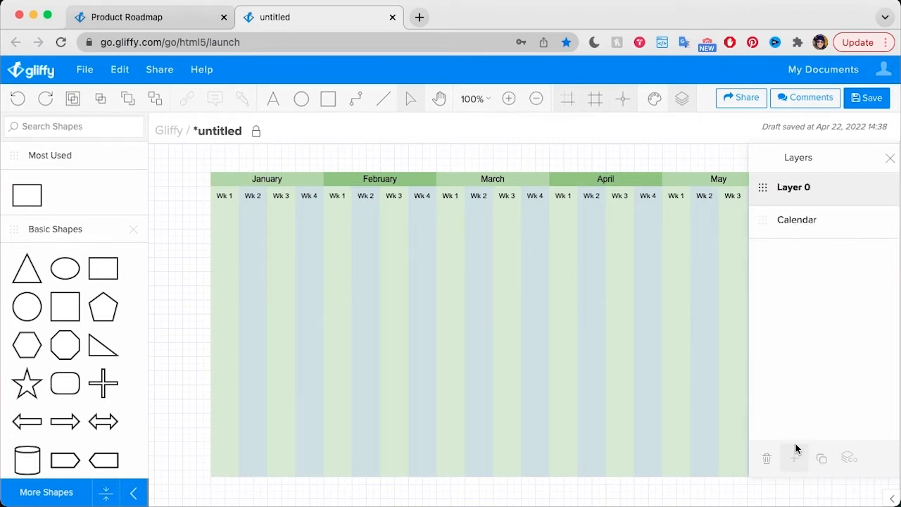
double_click(791, 184)
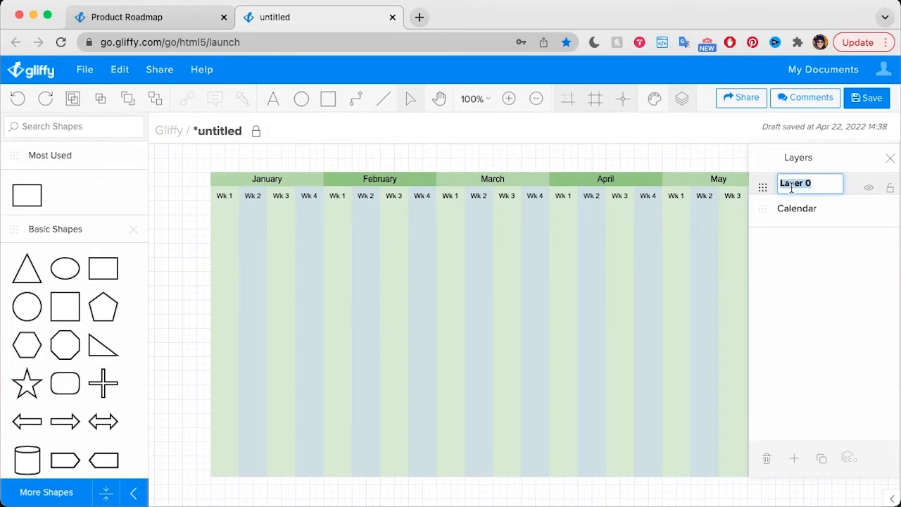
text(Ideas)
key(Return)
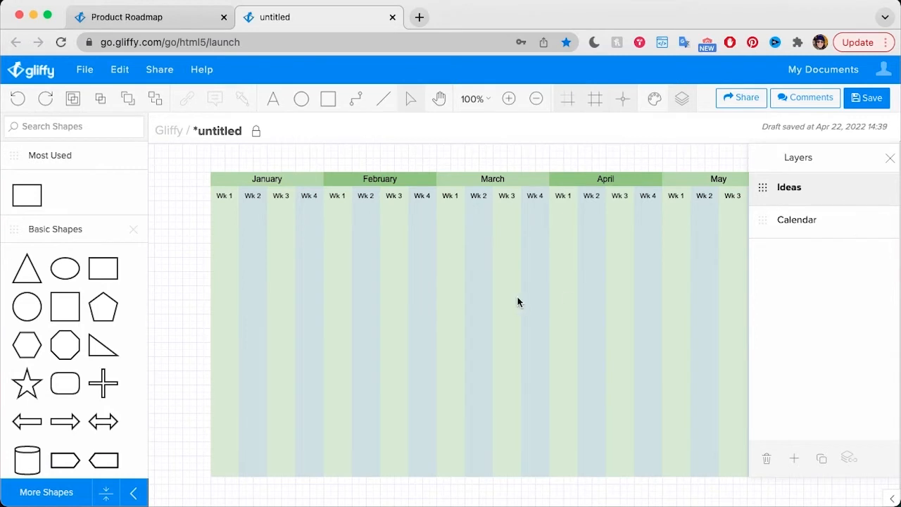
Check whether the calendar's headers and week columns can be selected or moved while the Ideas layer is active
drag(518, 302, 599, 336)
drag(514, 199, 543, 416)
drag(423, 148, 649, 257)
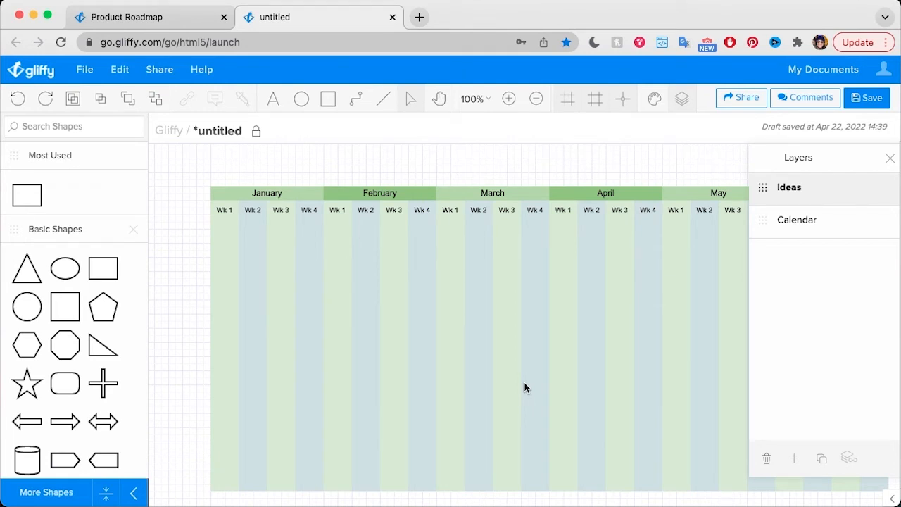
Make the Calendar layer active and move the whole calendar to the right, leaving free space beside January
scroll(519, 390, left, 1)
scroll(519, 389, down, 1)
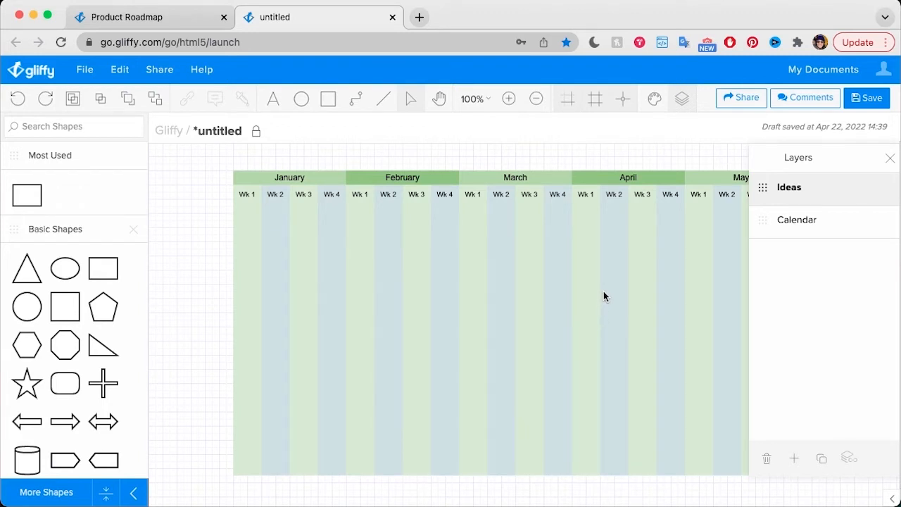
click(819, 226)
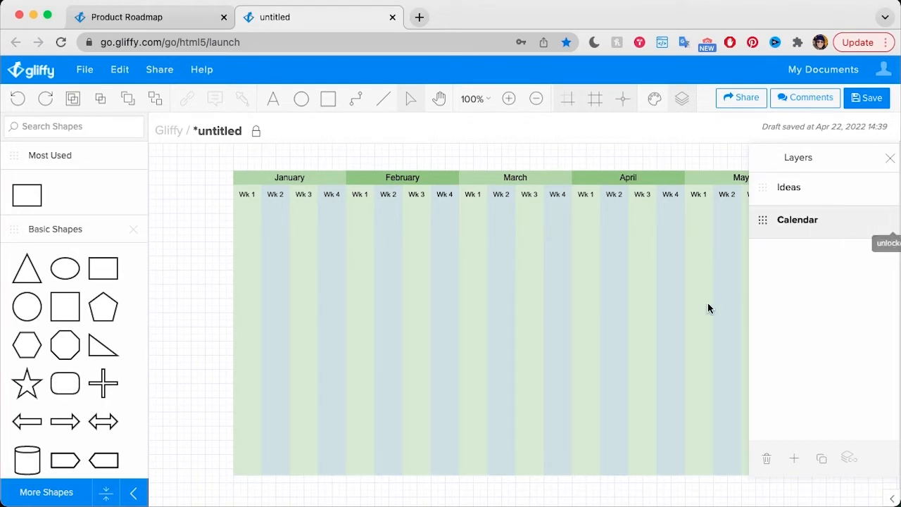
click(890, 158)
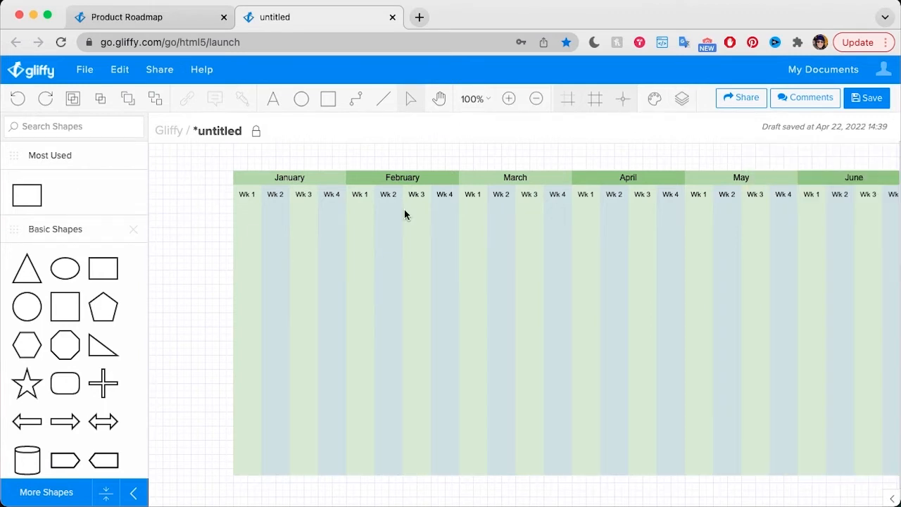
drag(207, 164, 664, 326)
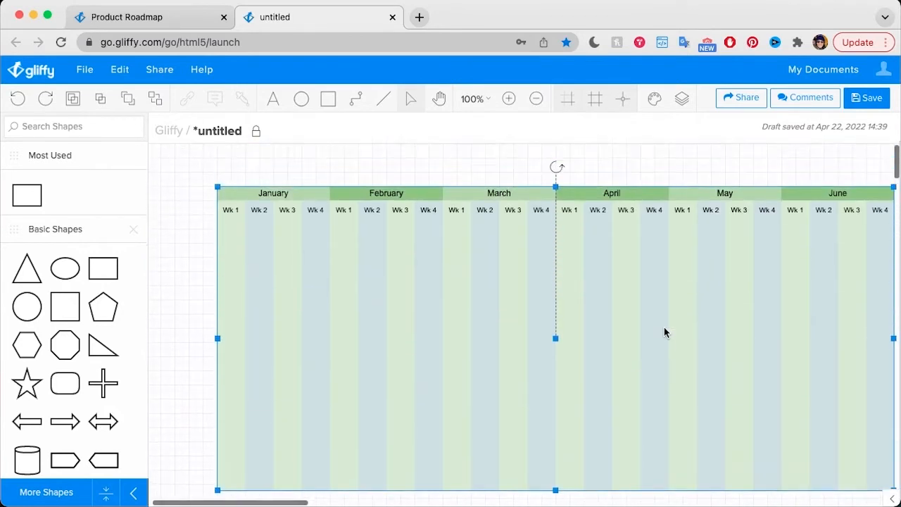
drag(381, 305, 465, 305)
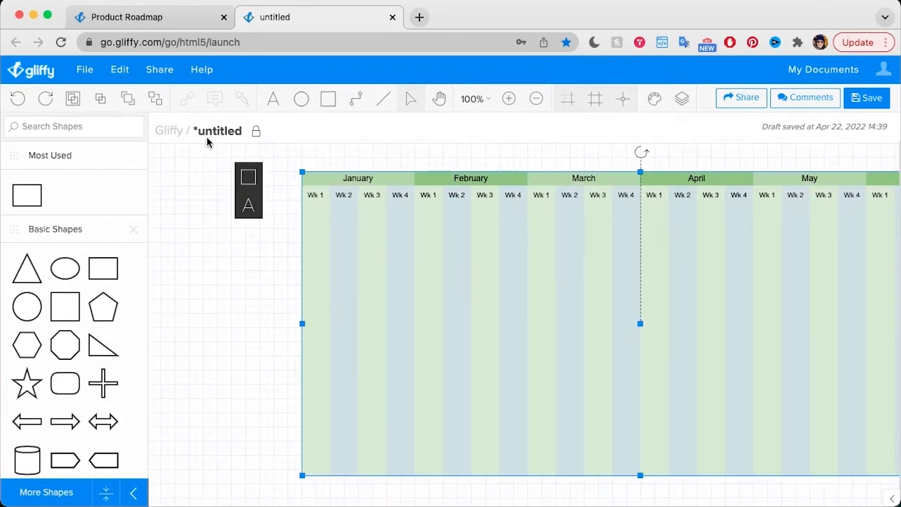
click(179, 294)
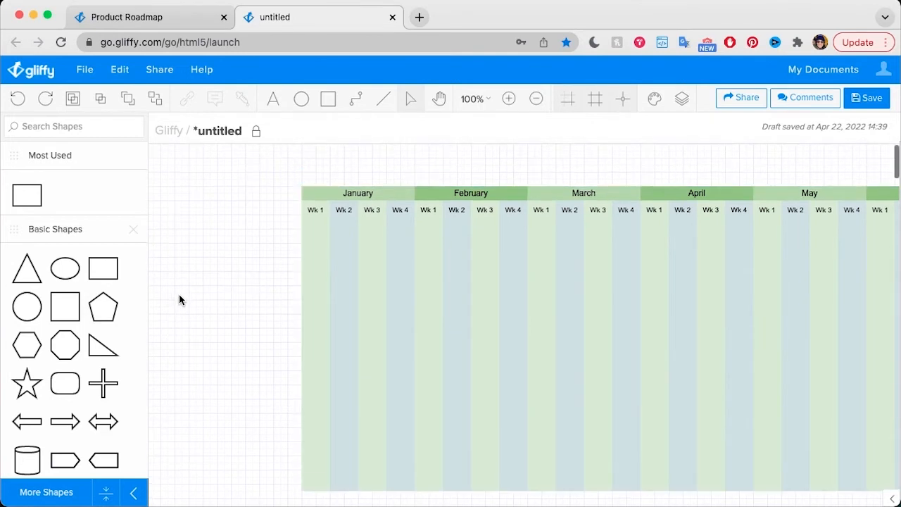
Add a new layer above the Ideas layer and name it "Themes"
click(681, 98)
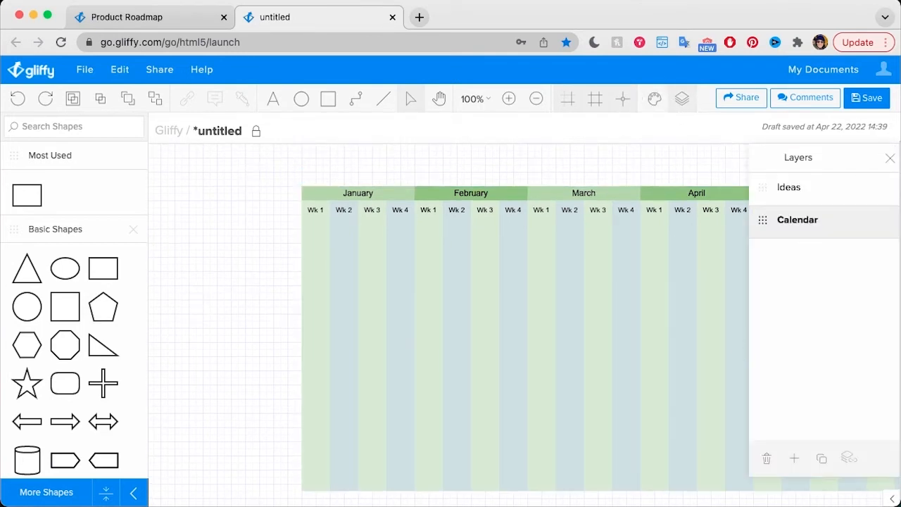
click(794, 458)
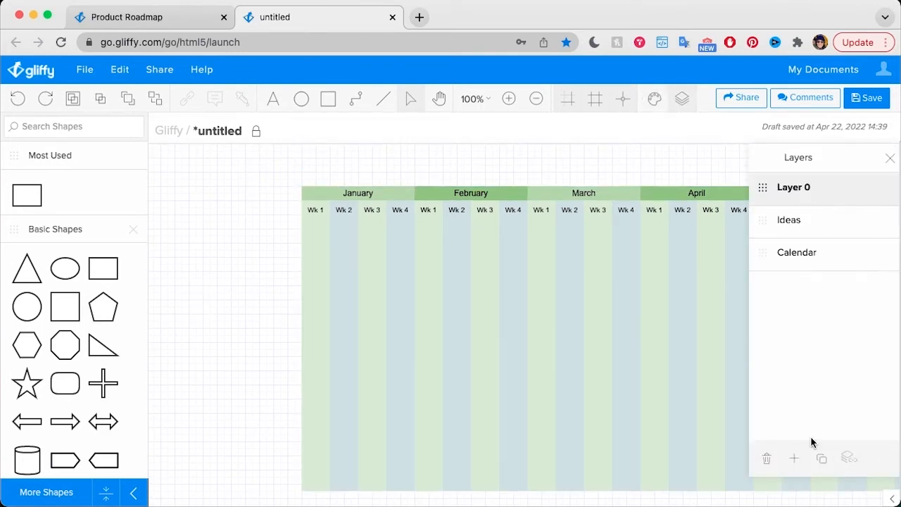
double_click(797, 187)
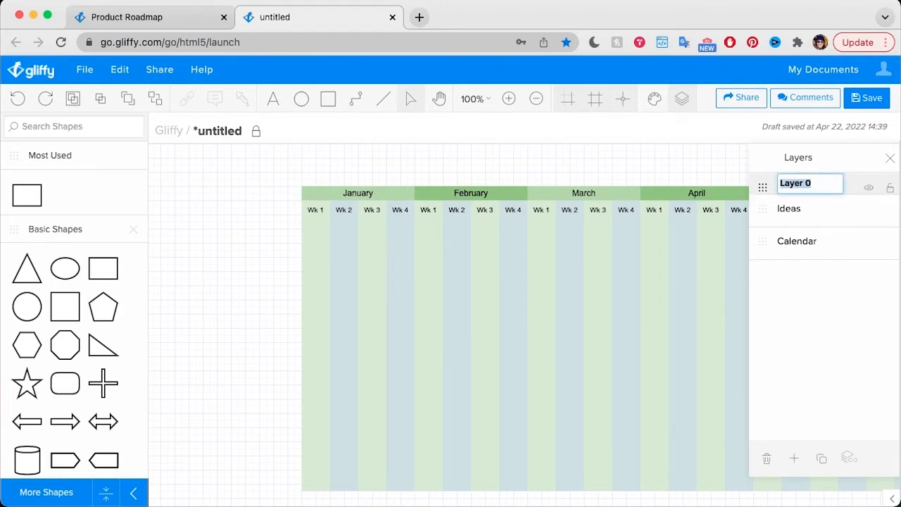
text(Themes)
key(Return)
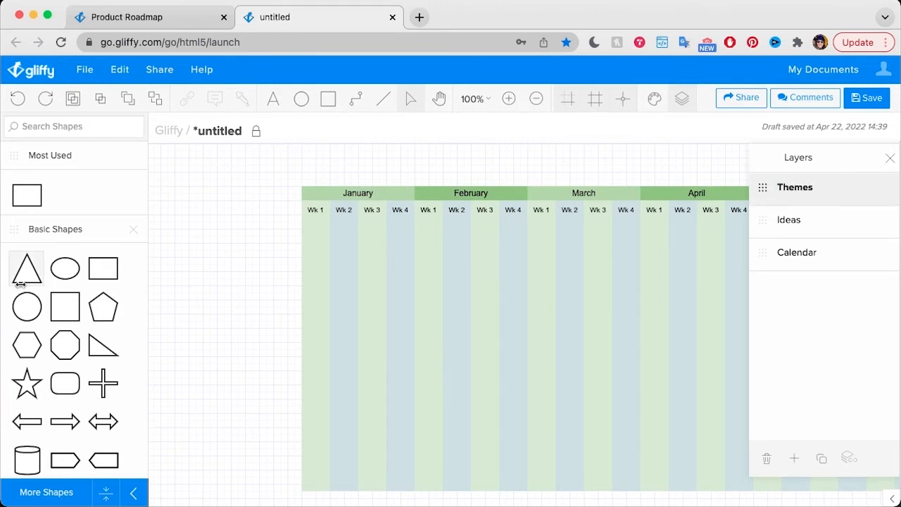
Place a rectangle labelled "Product Themes" against the January header's left edge and reduce its height to 60 px
drag(27, 195, 209, 222)
drag(227, 191, 227, 191)
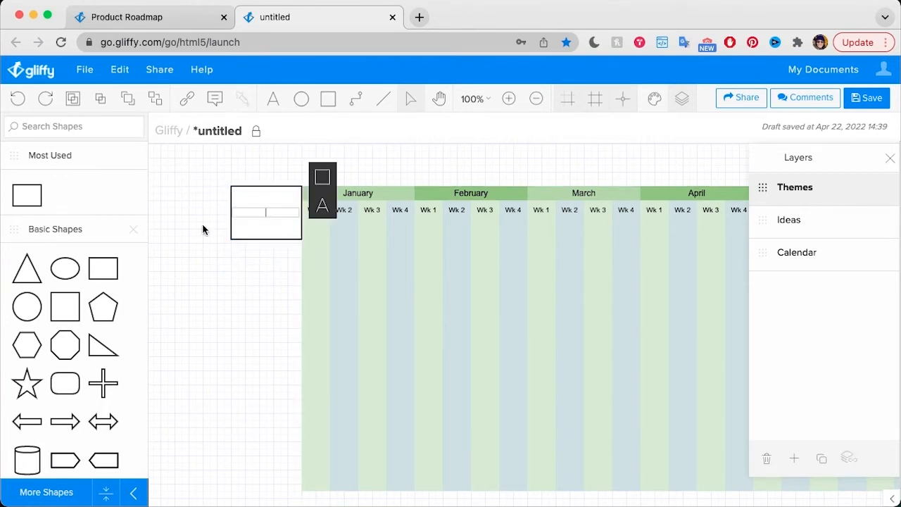
click(203, 227)
click(252, 226)
text(Product Themes)
click(266, 228)
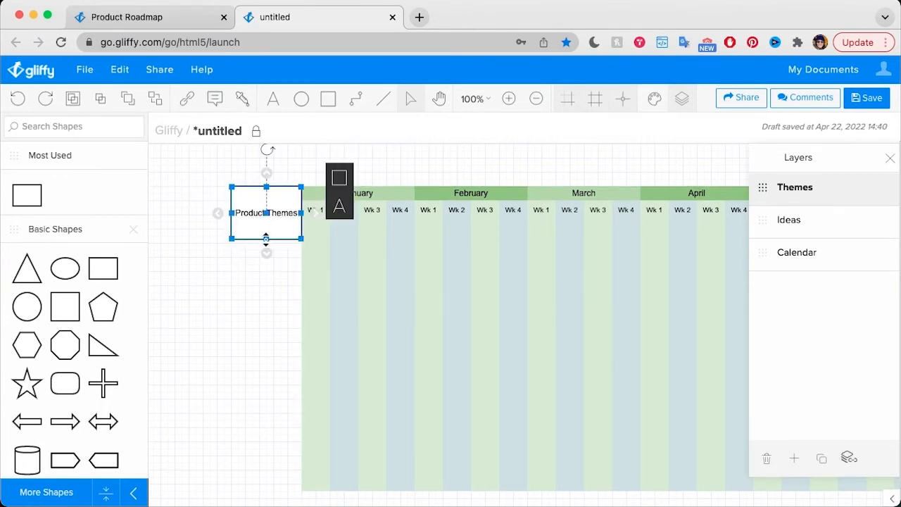
mouse_move(265, 237)
mouse_down()
mouse_move(267, 229)
mouse_move(267, 245)
mouse_up()
Remove the "Product Themes" box's border and fill it with the darker green of the February header
click(339, 178)
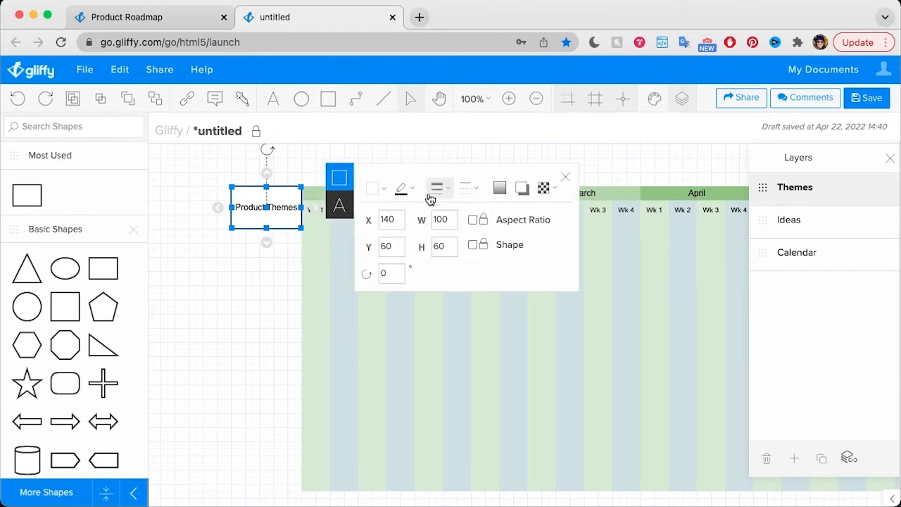
click(437, 188)
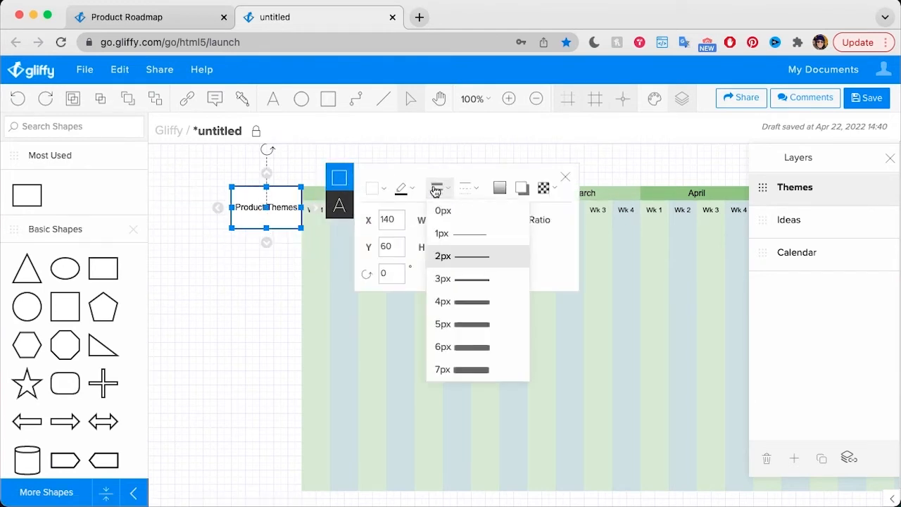
click(384, 188)
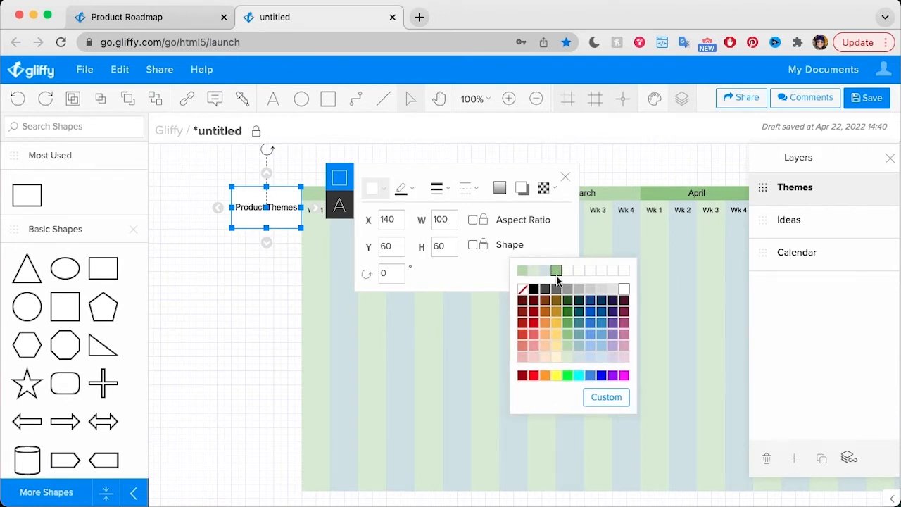
click(556, 272)
click(193, 347)
click(237, 208)
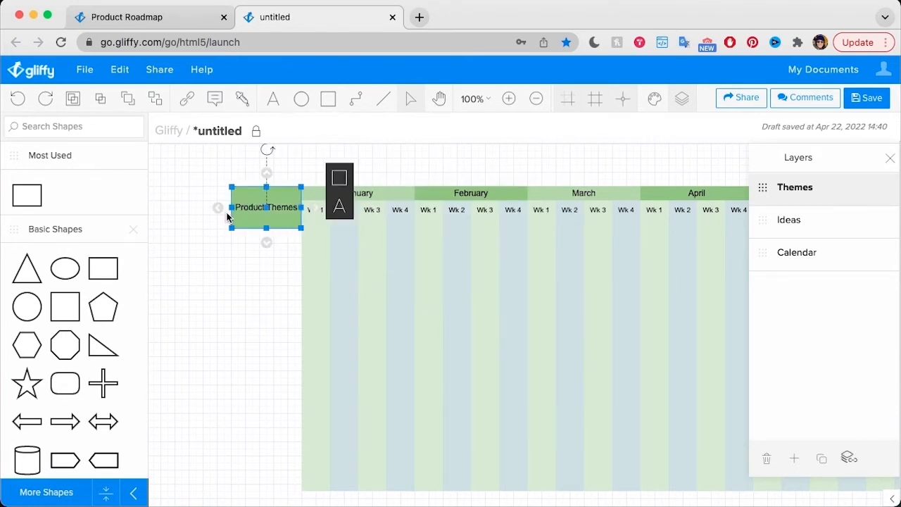
Widen the "Product Themes" box leftward to 160 px and place a copy of it just below
drag(228, 215, 187, 221)
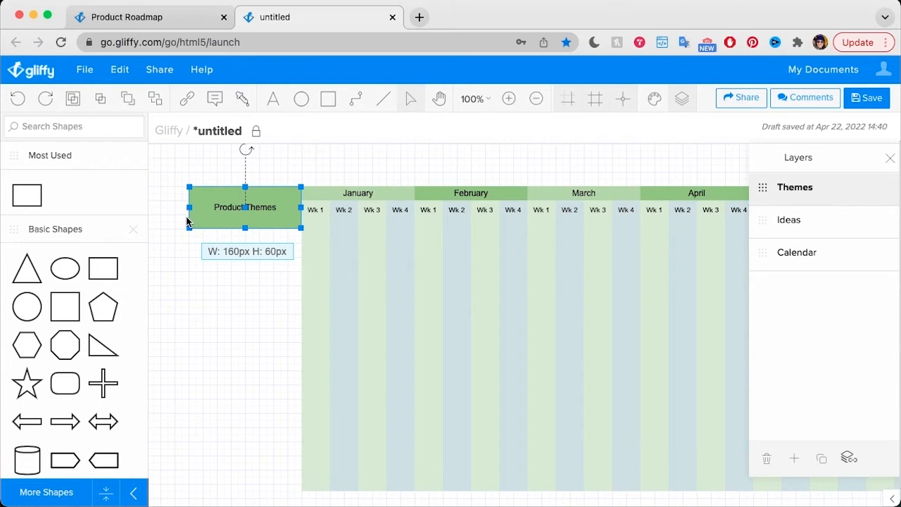
click(240, 269)
click(260, 207)
key(super+c)
key(super+v)
drag(257, 215, 248, 263)
Make the text of the upper "Product Themes" box bold
click(250, 204)
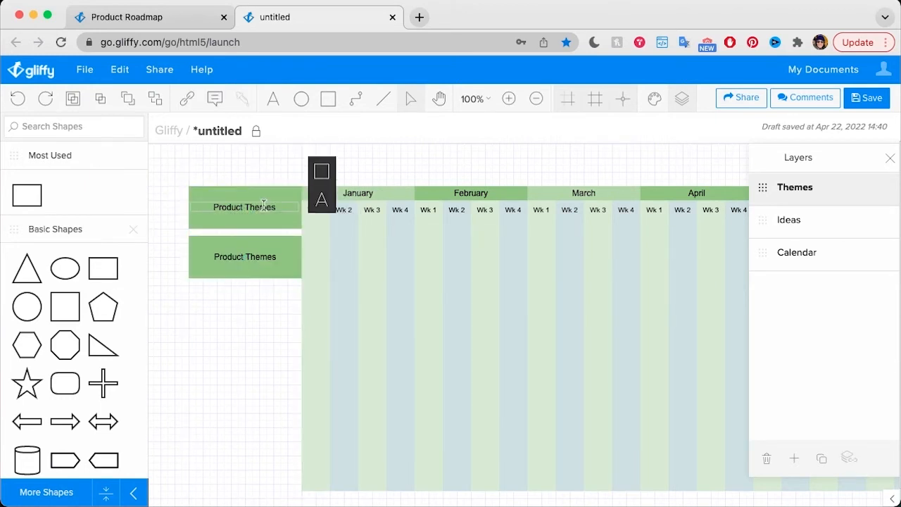
click(327, 199)
click(354, 175)
click(223, 374)
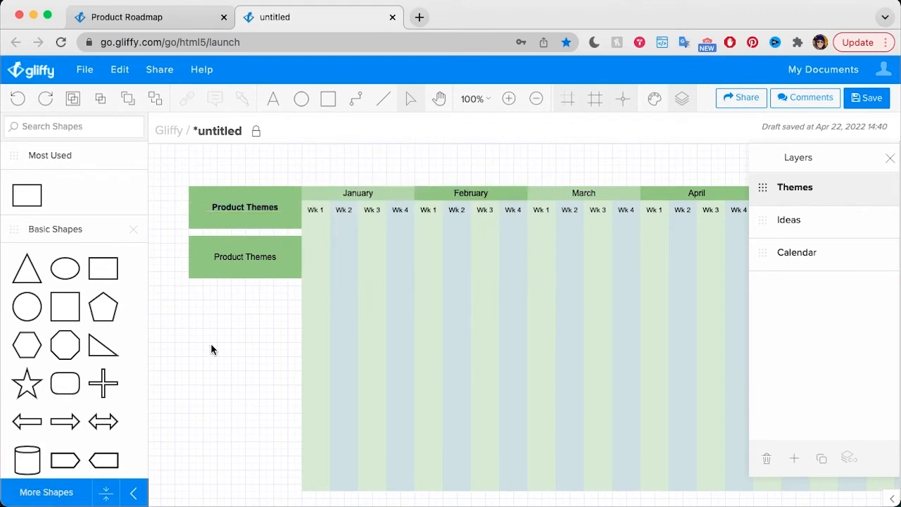
Change the text of the copied box below the Product Themes header to "Mobile Version"
click(255, 260)
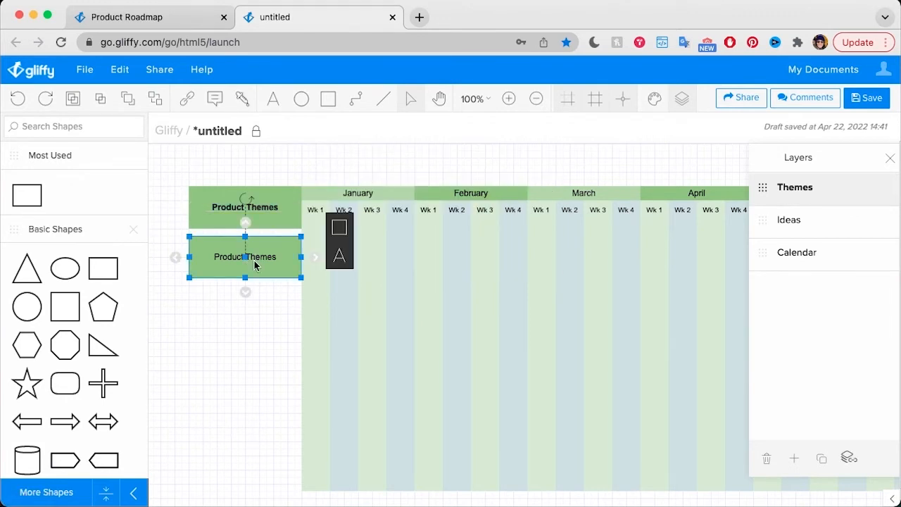
double_click(255, 265)
text(Mobel)
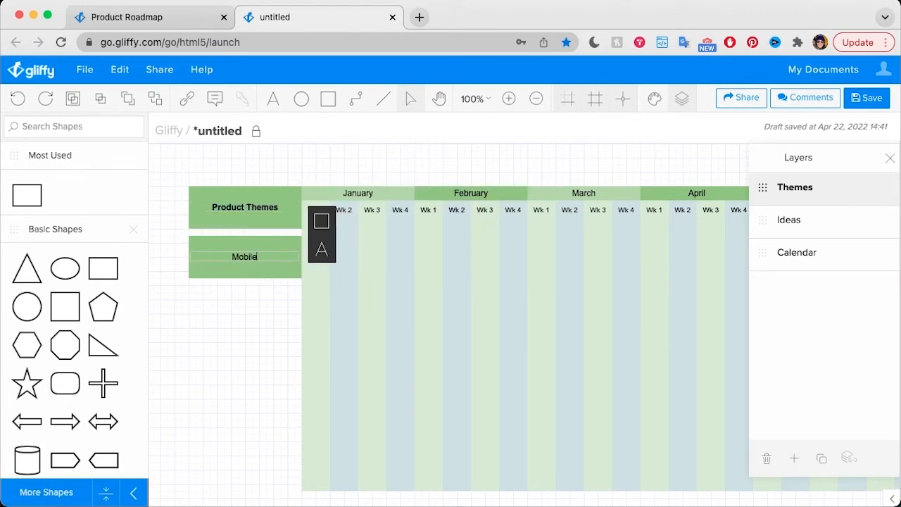
text(Version)
click(239, 282)
Duplicate the "Mobile Version" box just below it and label the copy "Integration"
click(238, 275)
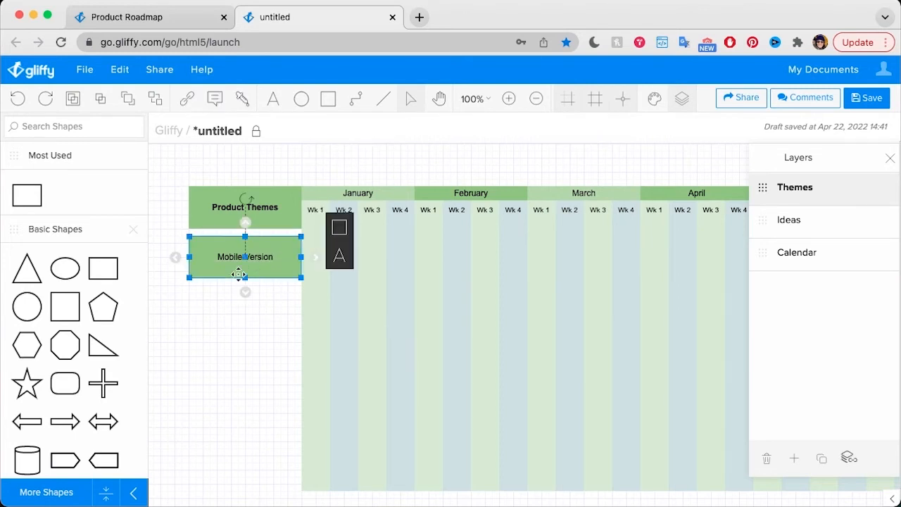
drag(238, 274, 229, 316)
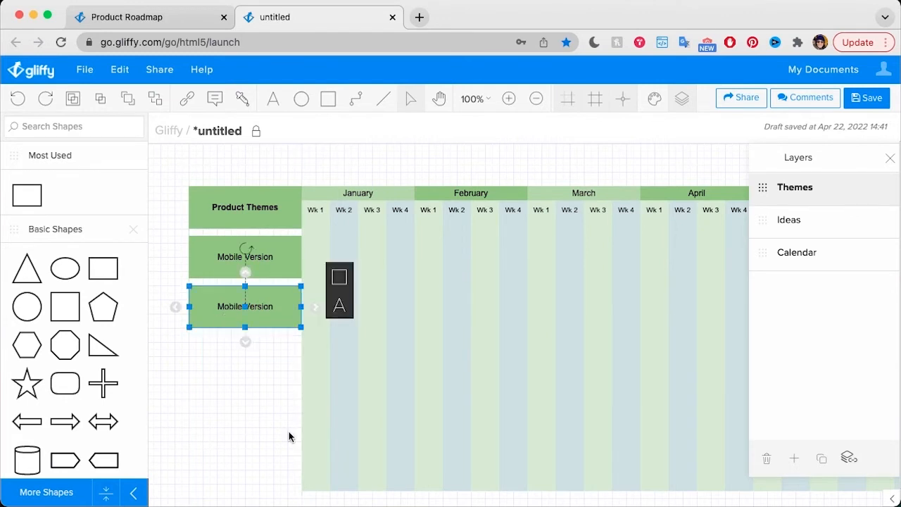
text(Integration)
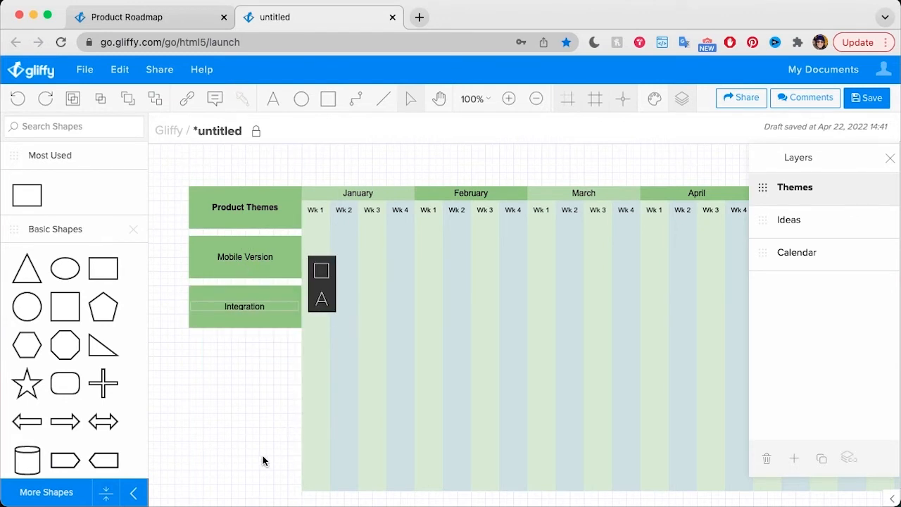
click(262, 459)
Duplicate the "Integration" box just below it and label the copy "Feature Improvements"
click(254, 305)
key(super+d)
drag(250, 305, 242, 341)
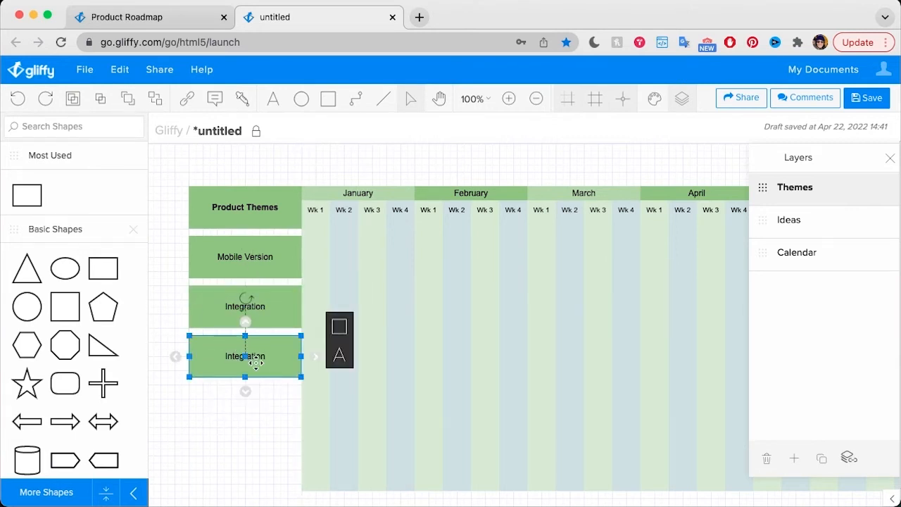
text(F)
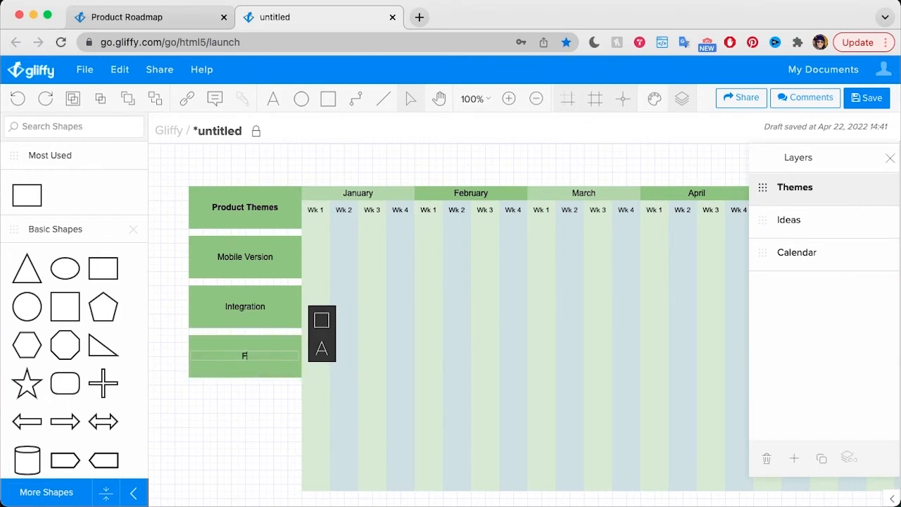
text(eature Improvements)
click(197, 437)
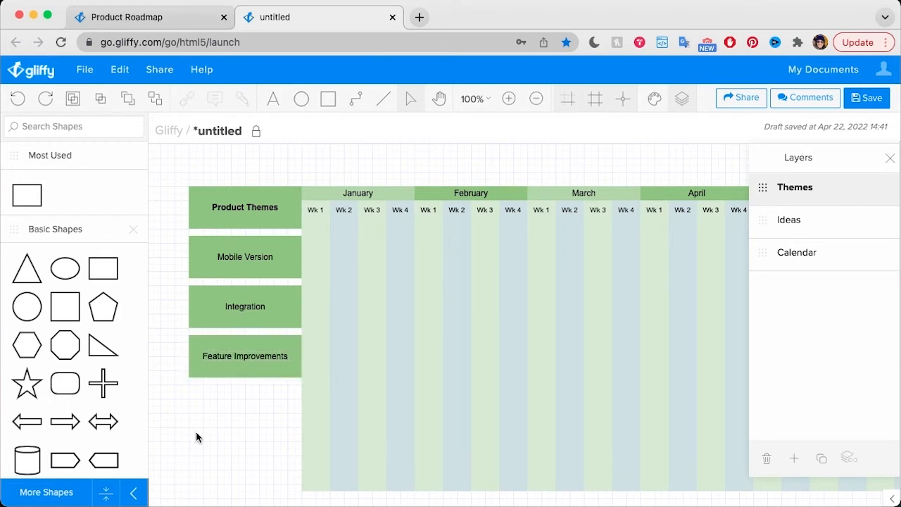
Duplicate the "Feature Improvements" box just below it and label the copy "New Feature"
drag(249, 363, 256, 392)
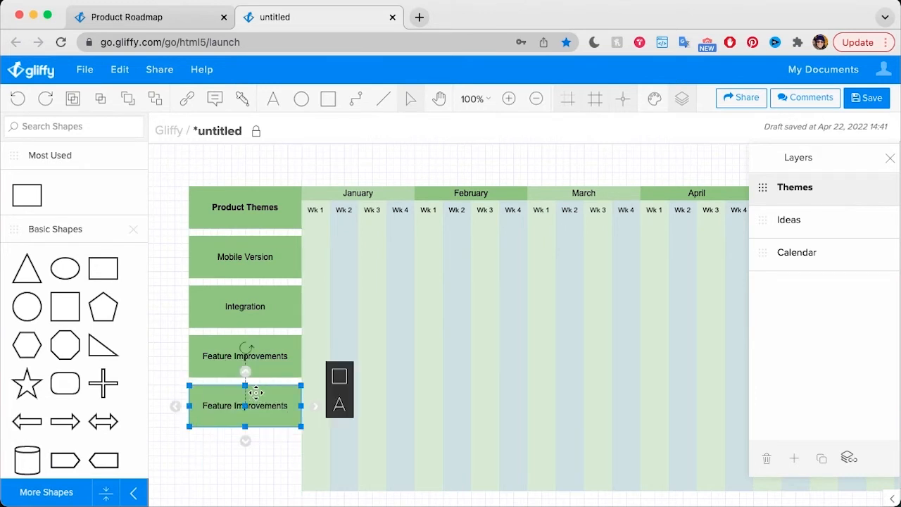
text(New Feature)
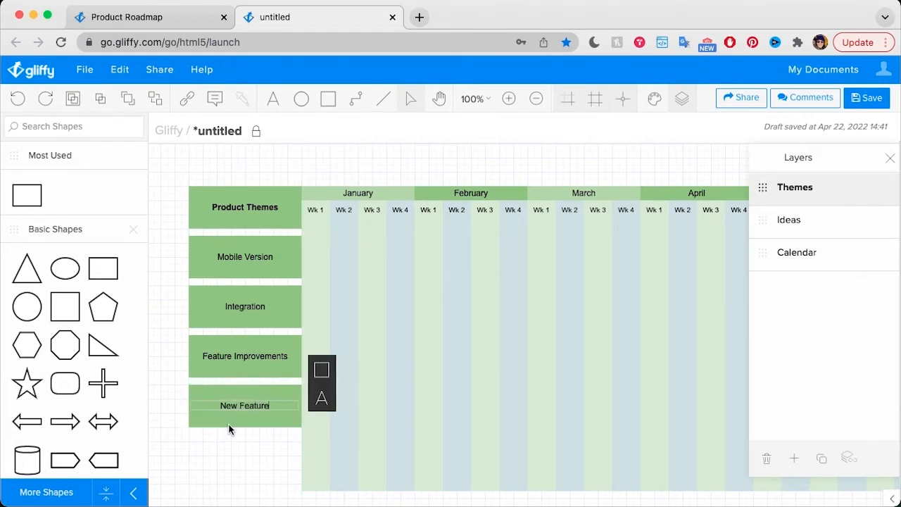
click(212, 461)
Duplicate the "New Feature" box just below it and label the copy "Other"
click(239, 402)
drag(240, 406, 252, 452)
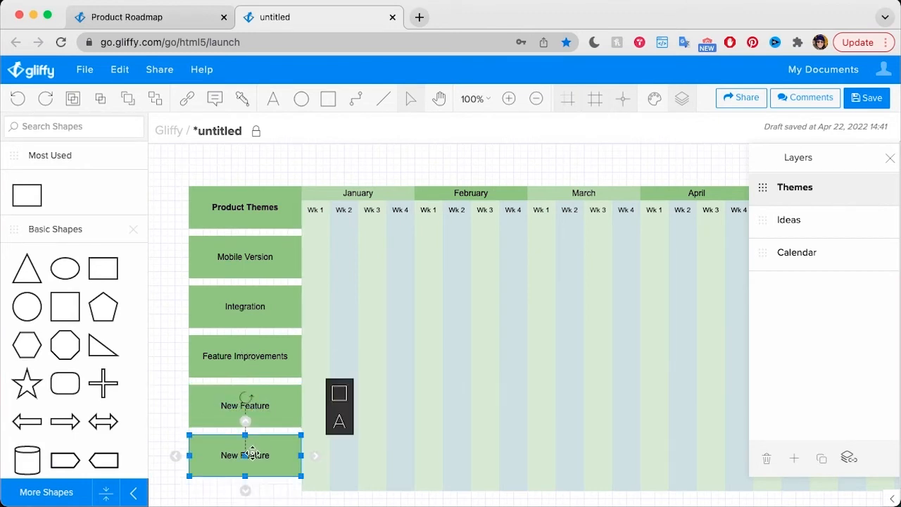
text(Other)
click(826, 302)
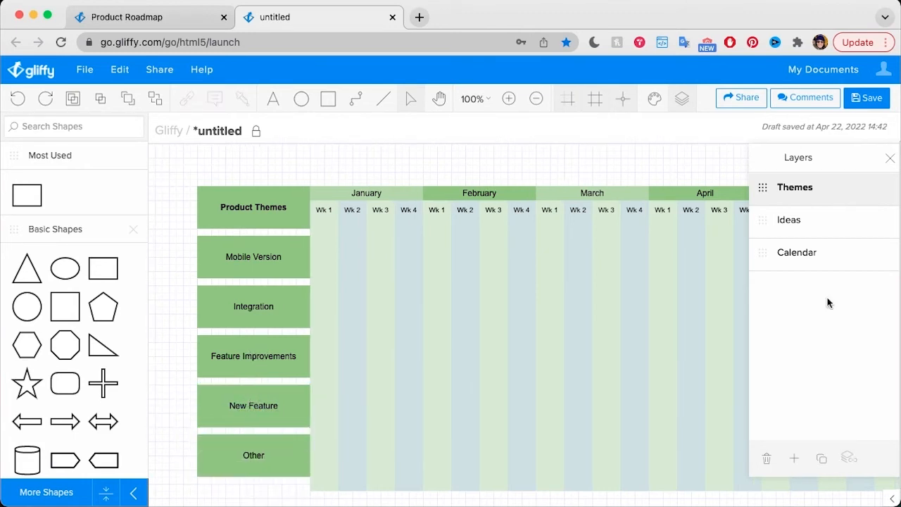
Make the Calendar layer active and resize the whole calendar so its bottom edge aligns with the "Other" box
click(838, 255)
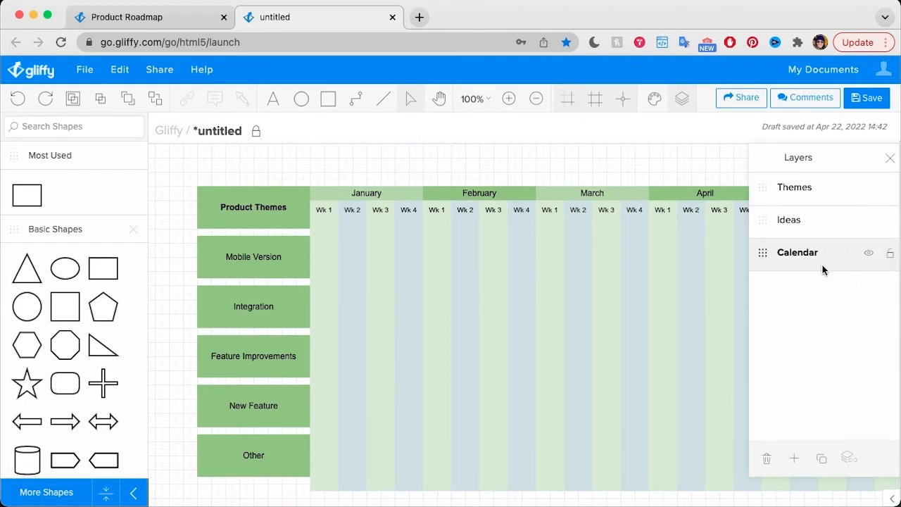
scroll(296, 176, right, 2)
drag(251, 163, 715, 235)
scroll(715, 238, up, 3)
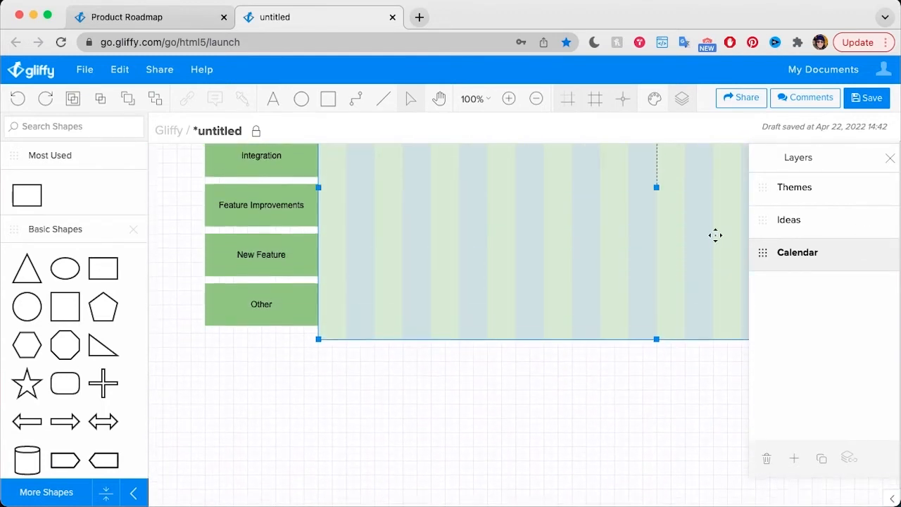
mouse_move(656, 340)
mouse_down()
mouse_move(655, 354)
mouse_move(656, 346)
mouse_up()
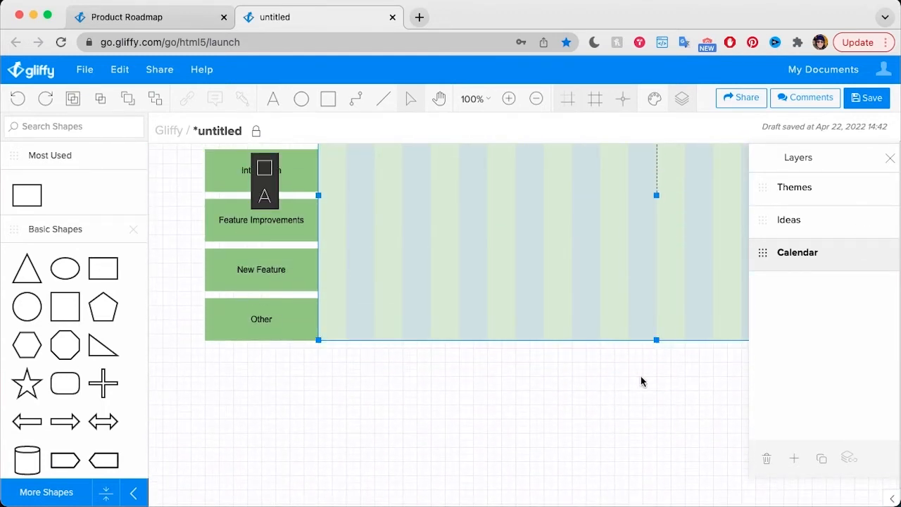
click(628, 388)
scroll(629, 388, up, 4)
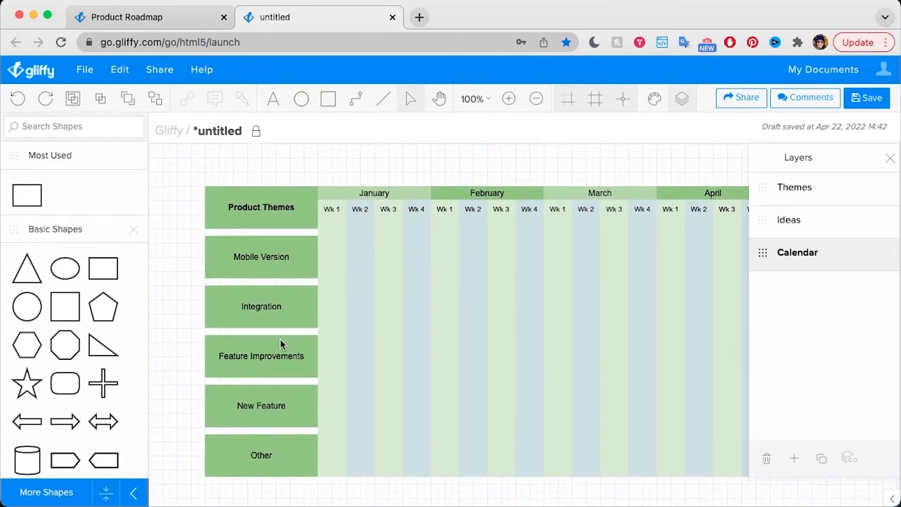
scroll(352, 275, right, 1)
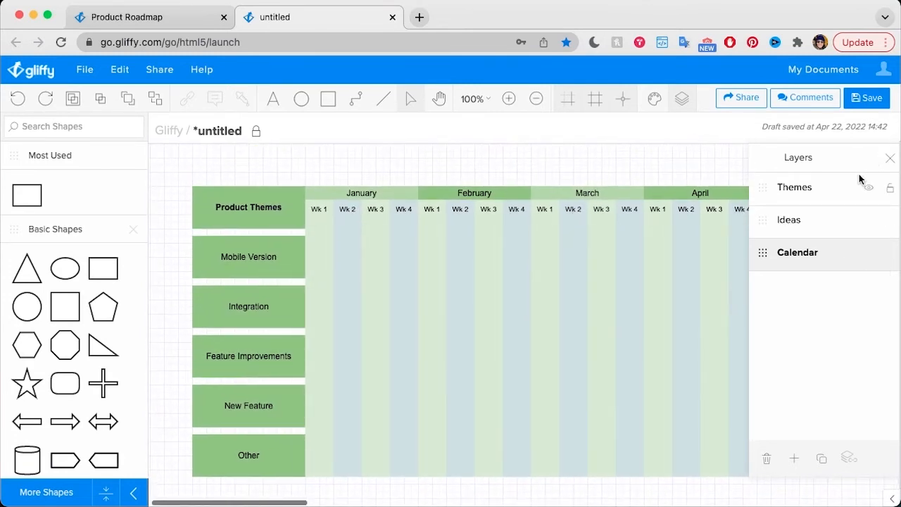
click(867, 193)
click(867, 193)
click(867, 193)
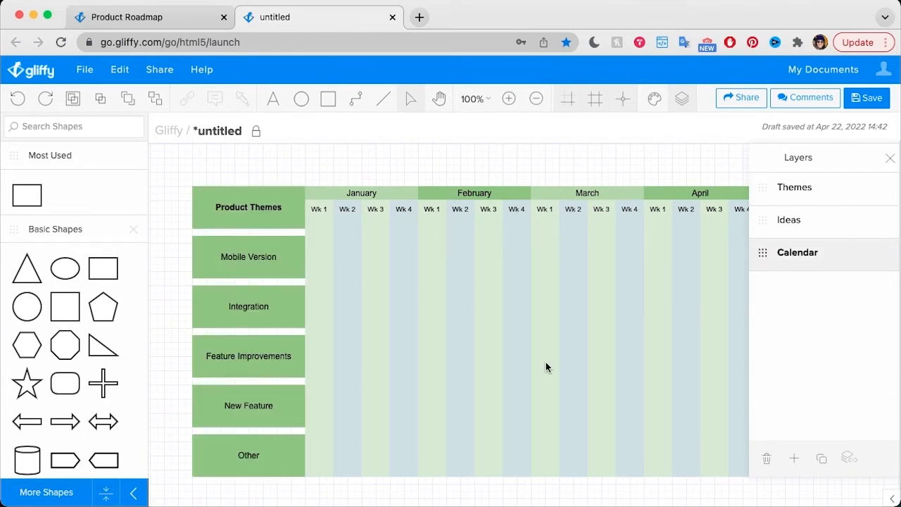
scroll(546, 363, right, 4)
scroll(545, 362, left, 1)
scroll(546, 363, down, 1)
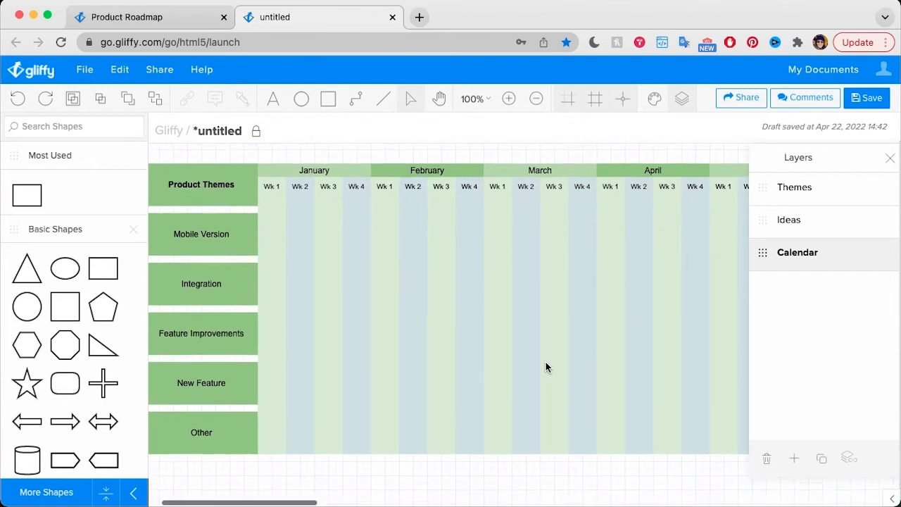
scroll(546, 365, down, 3)
scroll(545, 364, up, 4)
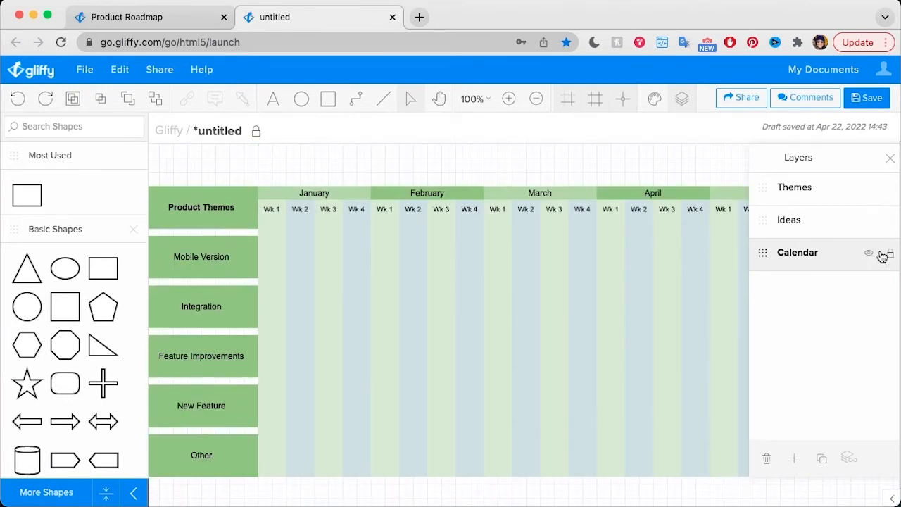
Make the Ideas layer active and close the layer list
click(830, 224)
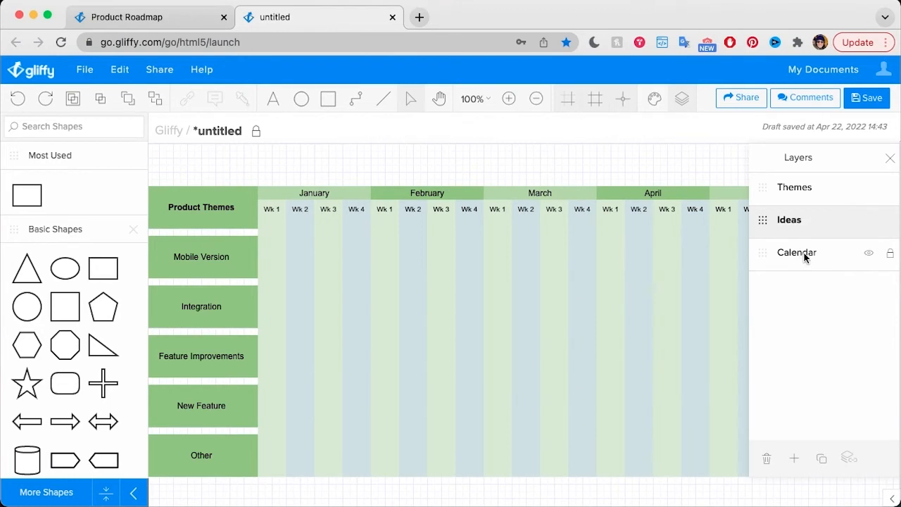
click(889, 157)
scroll(589, 304, down, 1)
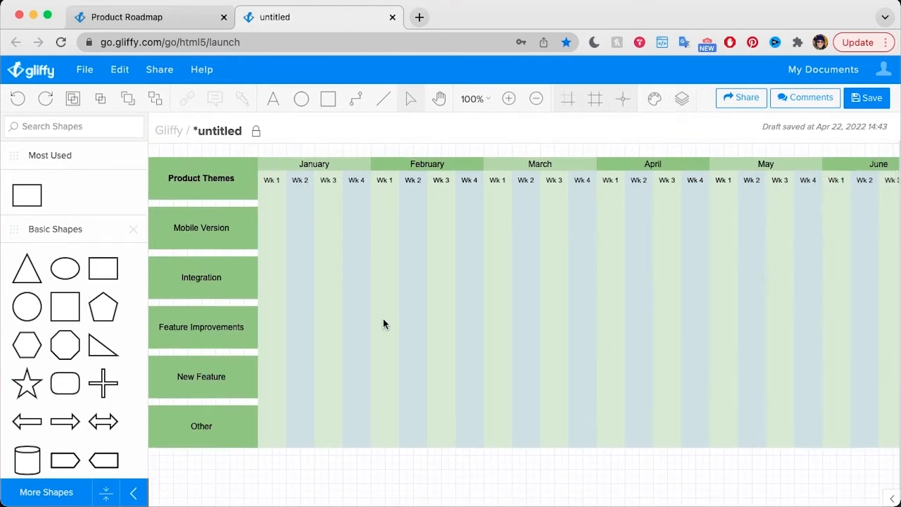
Place a rectangle on the empty canvas below the calendar and label it "Feature 1"
scroll(308, 279, down, 1)
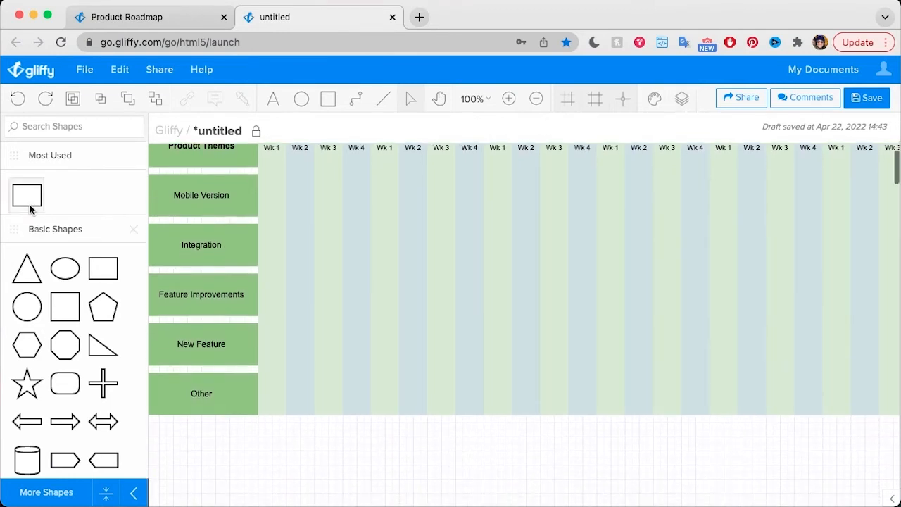
drag(27, 195, 259, 449)
text(Feature)
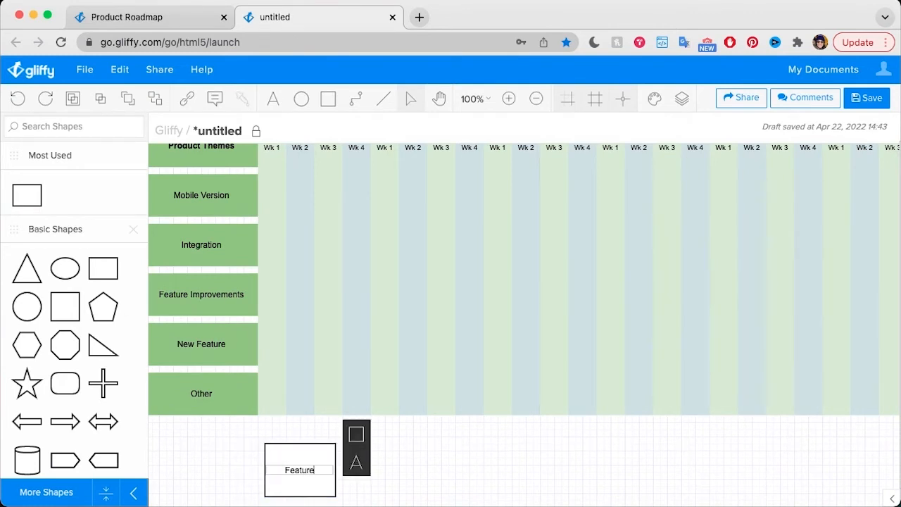
text( 1)
click(439, 453)
Duplicate the "Feature 1" box beside the original and label the copy "Feature 2"
click(316, 464)
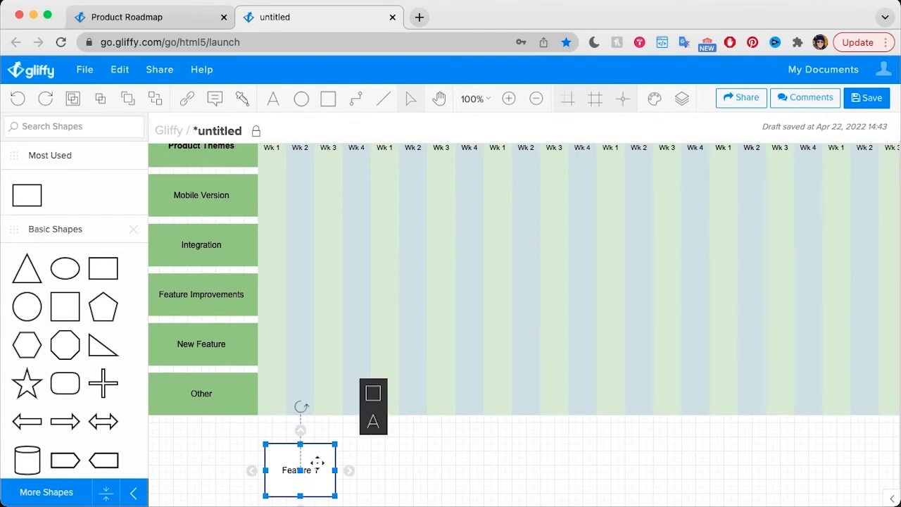
drag(316, 463, 404, 460)
double_click(407, 462)
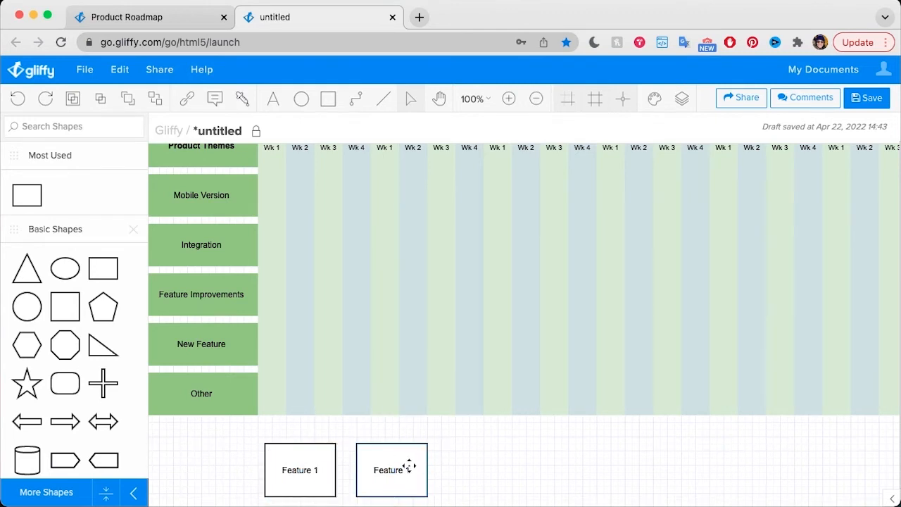
text(2)
click(551, 450)
Duplicate the "Feature 2" box beside the original and label the copy "Feature 3"
click(383, 468)
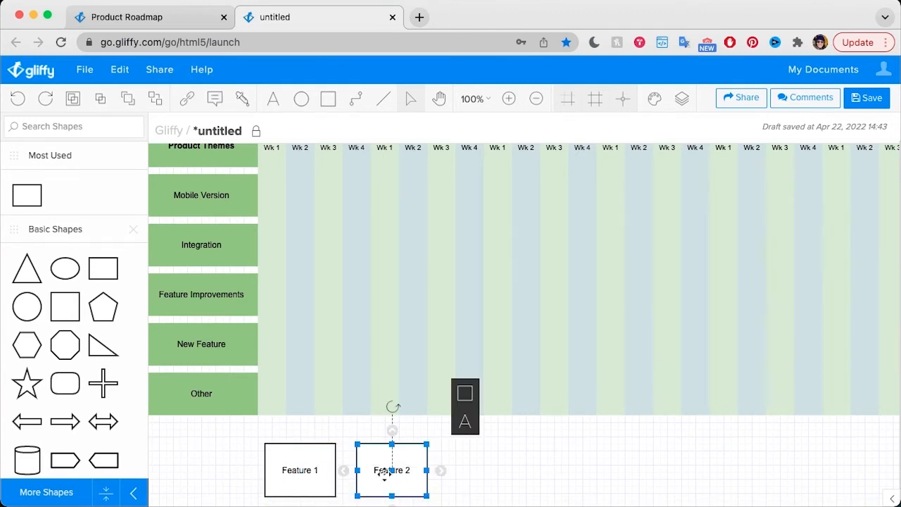
drag(384, 468, 458, 467)
double_click(493, 469)
key(BackSpace)
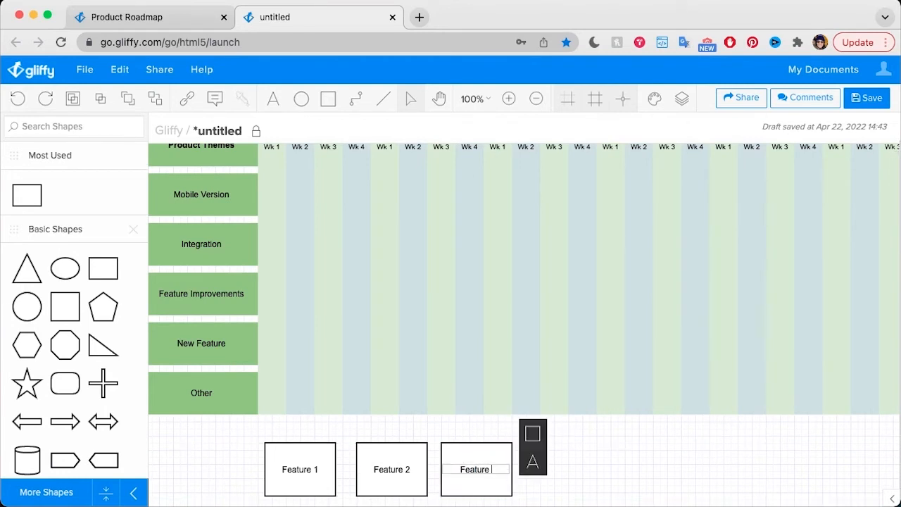
text(3)
click(606, 478)
Duplicate the "Feature 3" box, place the copy below "Feature 1" and label it "User Research"
click(461, 468)
scroll(461, 466, down, 3)
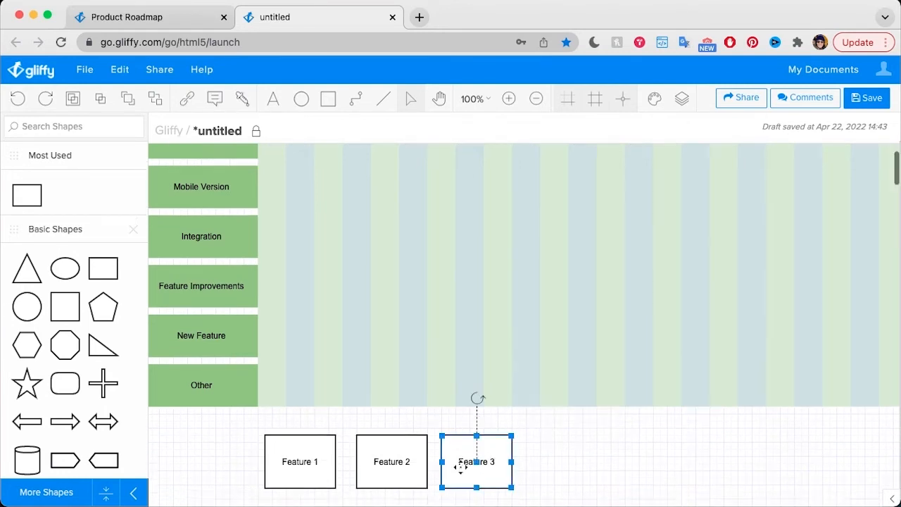
key(super+d)
drag(484, 346, 302, 415)
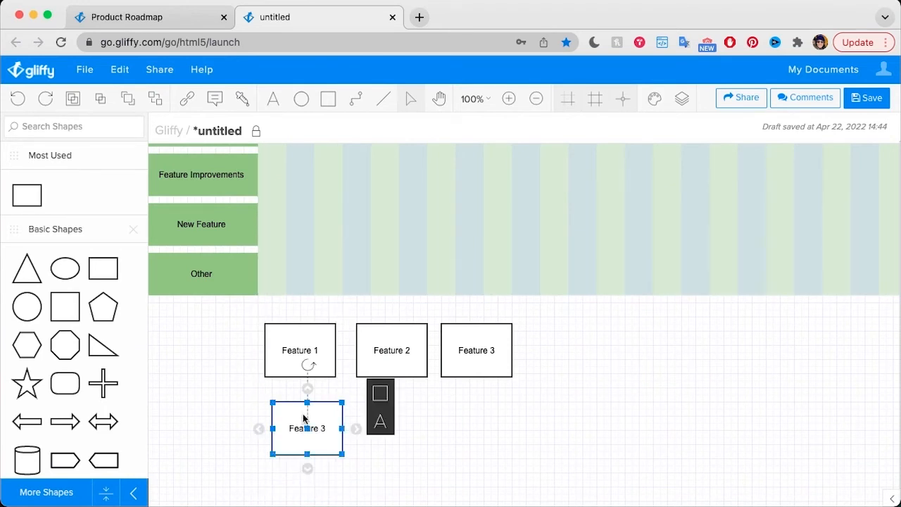
double_click(304, 419)
text(User Research)
click(385, 491)
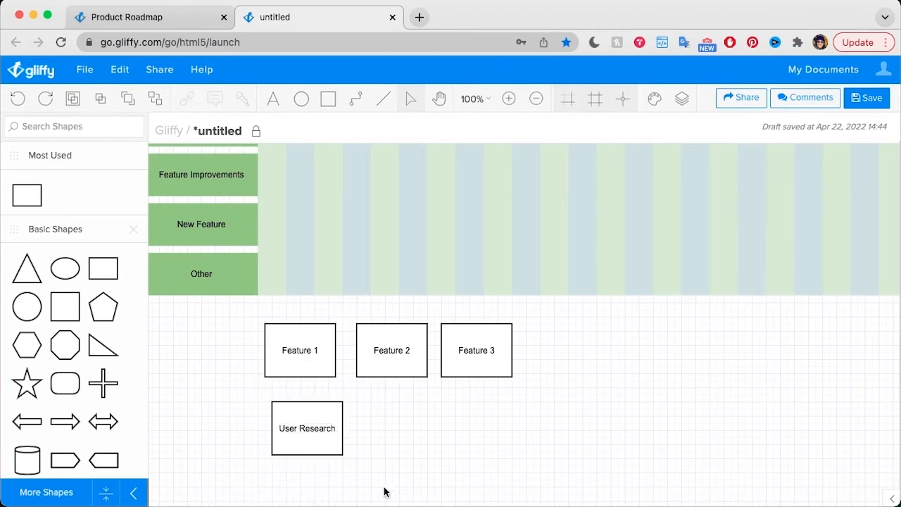
Duplicate the "User Research" box, place the copy below "Feature 2" and label it "Security Update"
click(309, 423)
key(super+d)
drag(314, 423, 398, 438)
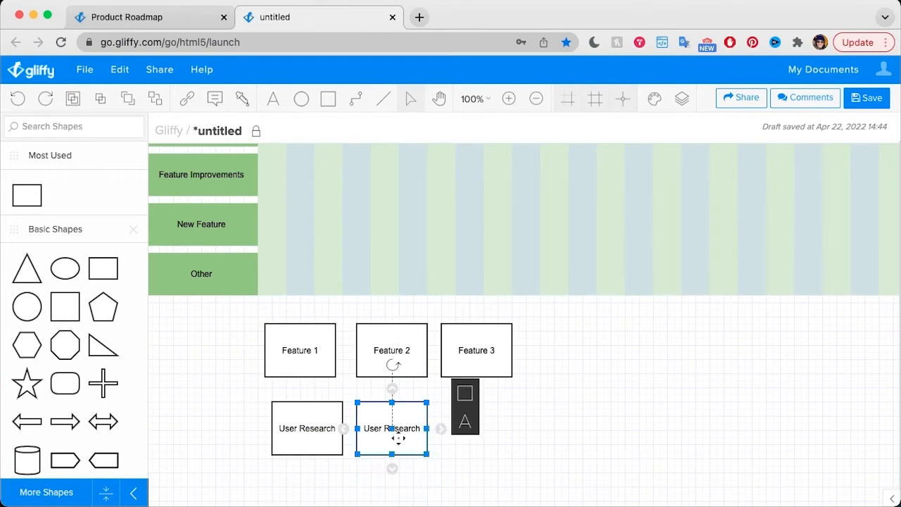
double_click(398, 441)
text(Secu)
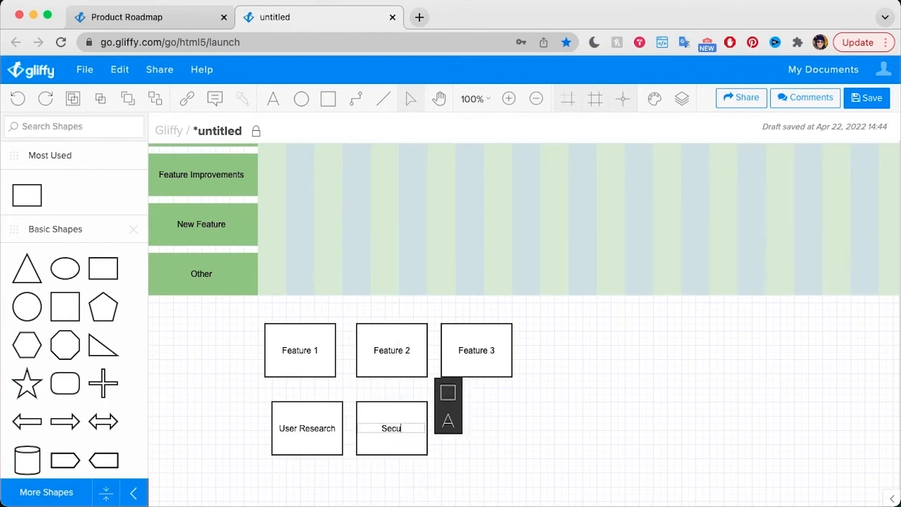
text(rity Update)
click(499, 457)
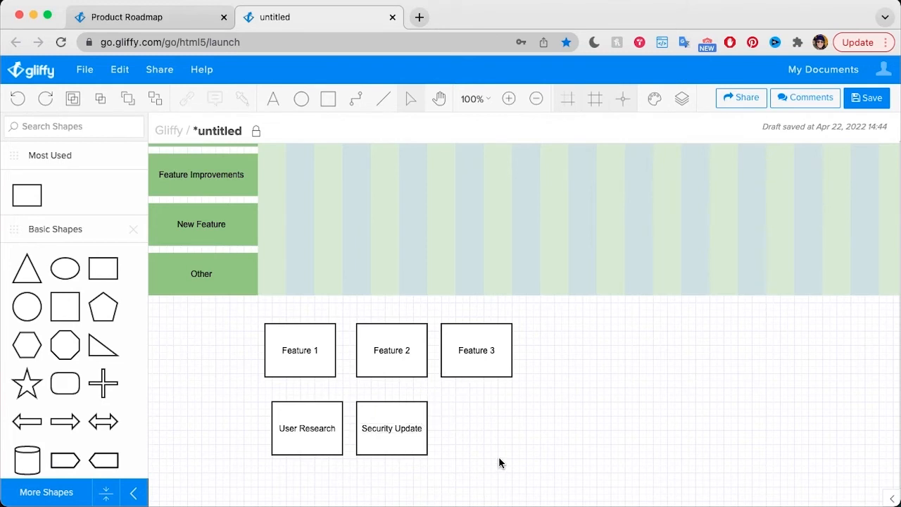
Move the "Feature 1" box to the Mobile Version row and resize it to a thin bar, about 240 by 15 px, spanning January Wk 1 to February Wk 2
scroll(480, 441, up, 2)
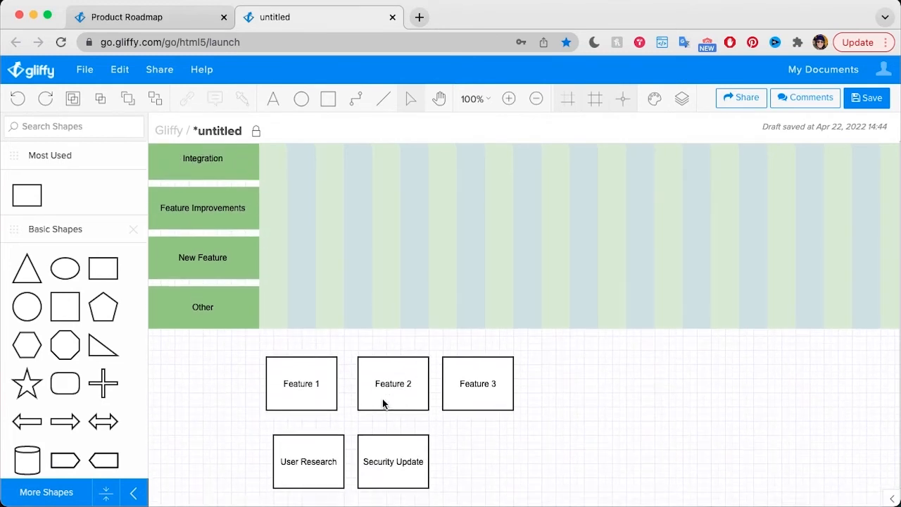
scroll(382, 401, up, 5)
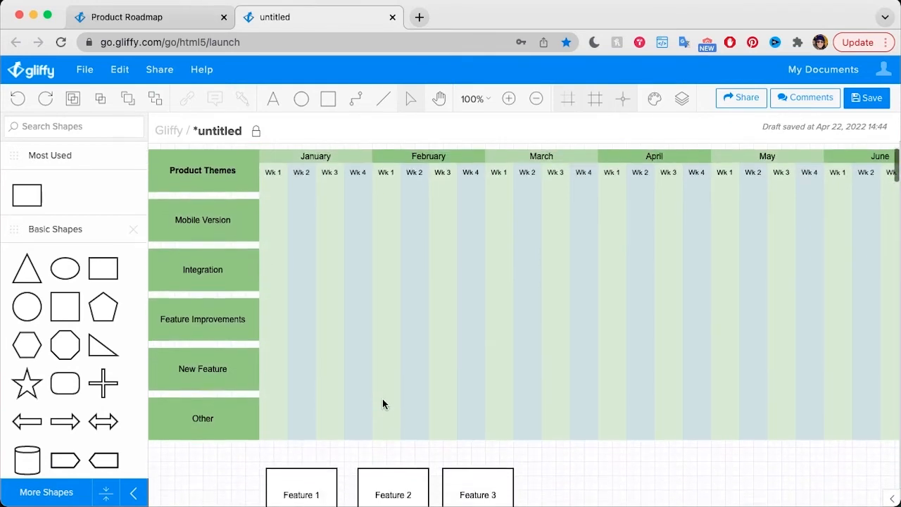
scroll(382, 404, down, 2)
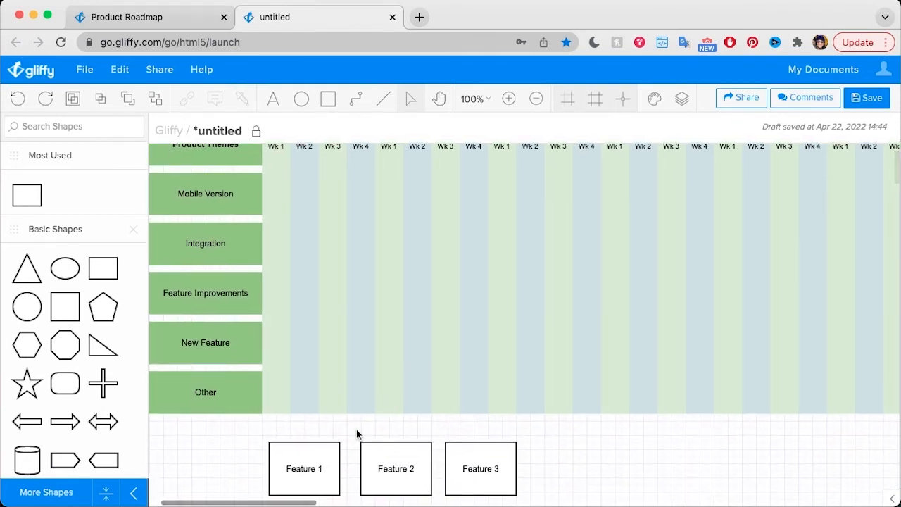
drag(322, 474, 431, 195)
drag(347, 226, 344, 178)
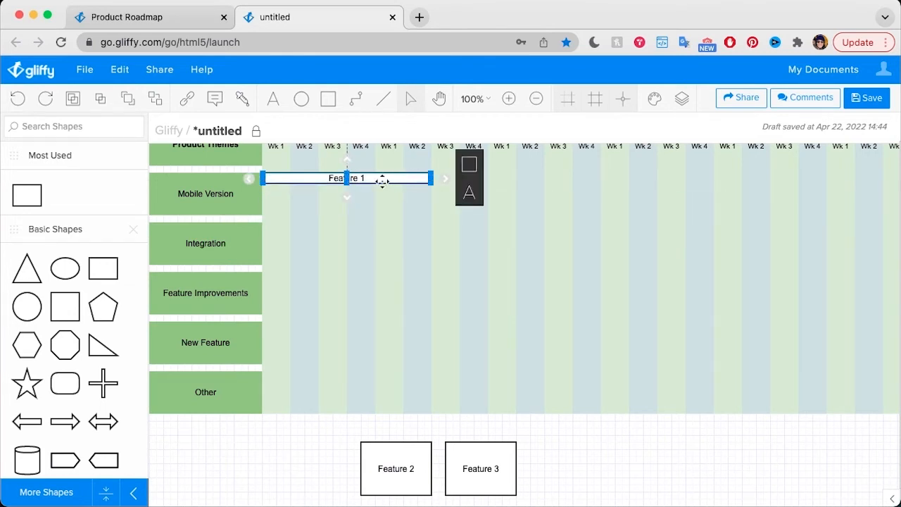
Extend the label of the bar in the Mobile Version row to "Feature 1 Development"
double_click(382, 181)
text(Developm)
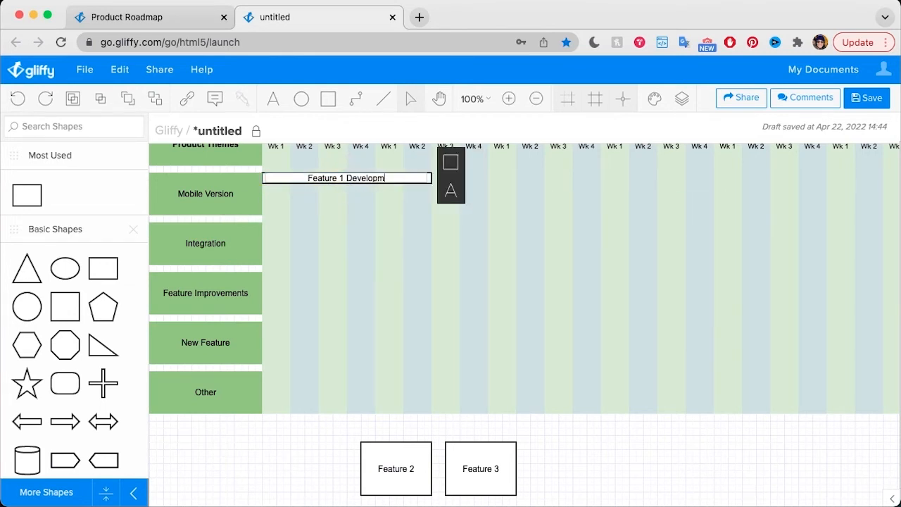
text(ent)
click(247, 468)
Remove the outline of the "Feature 1 Development" bar
click(395, 179)
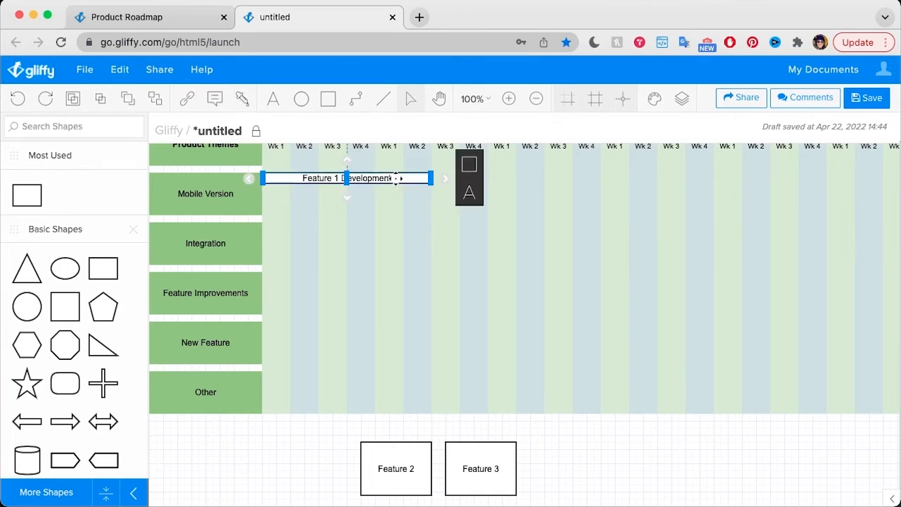
click(469, 164)
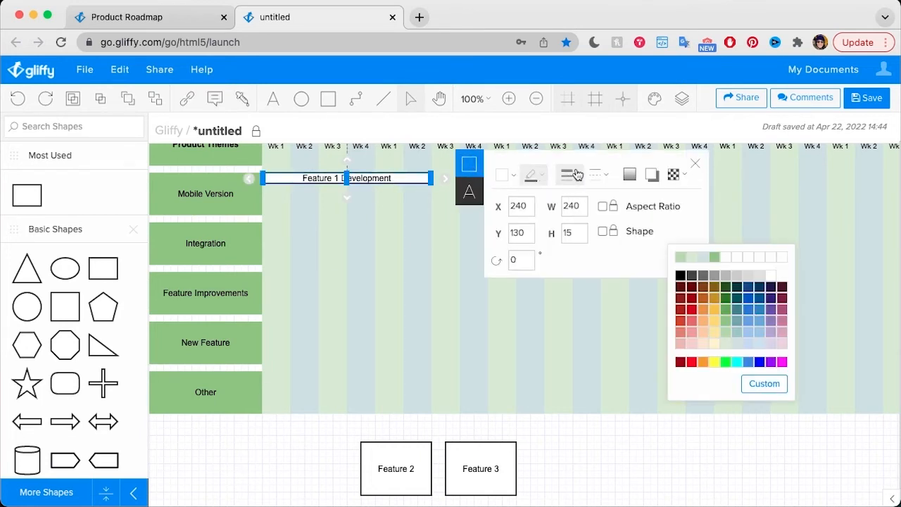
click(282, 477)
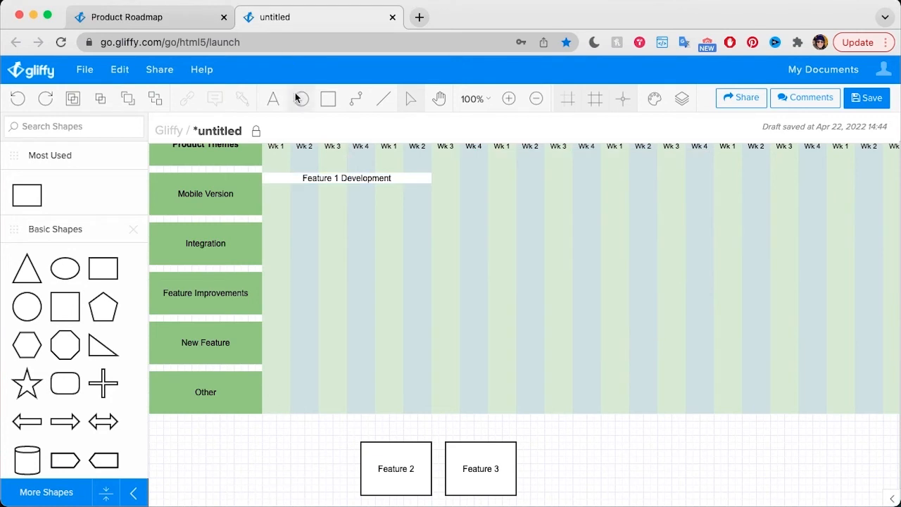
Duplicate the "Feature 1 Development" bar, shorten the copy to fit within February Wk 3–4 in the same row, and label it "QA"
scroll(325, 260, up, 1)
drag(366, 206, 492, 211)
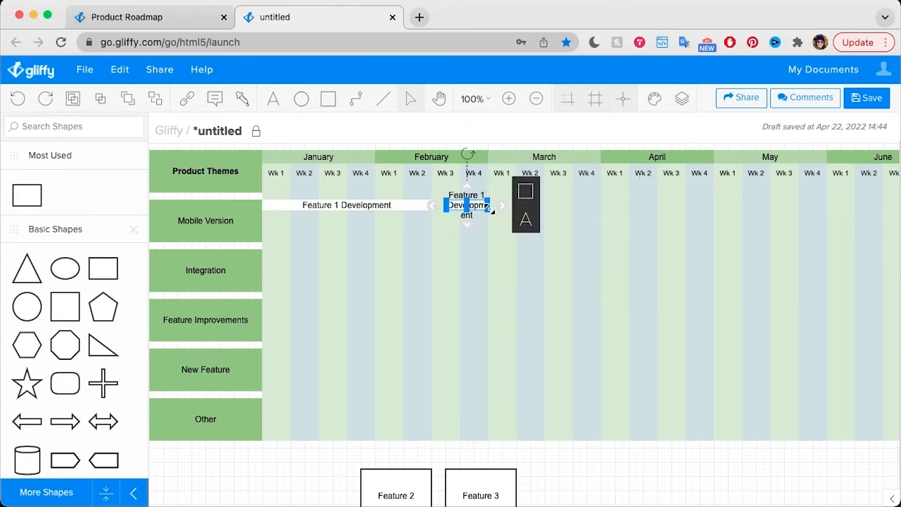
text(QA)
click(476, 224)
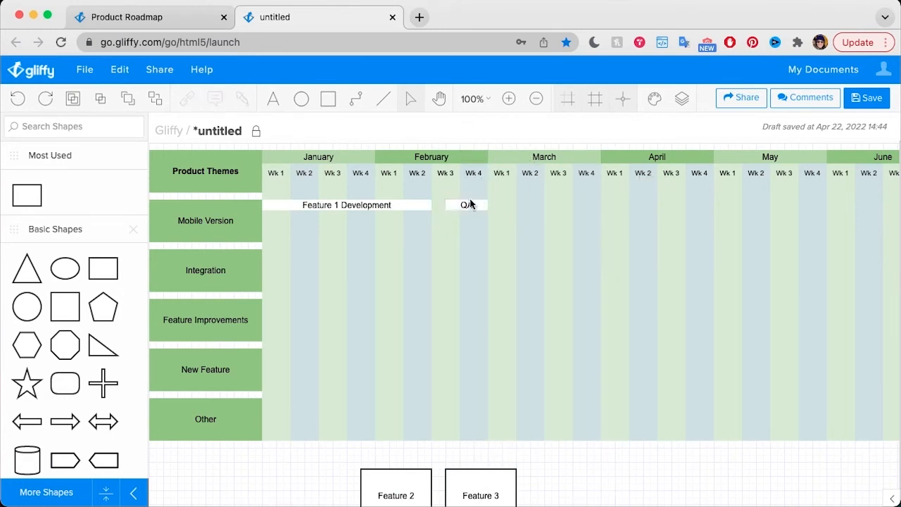
Duplicate the "QA" bar into March Wk 1–2 of the Mobile Version row and label the copy "Release"
click(468, 204)
drag(468, 205, 525, 205)
click(616, 461)
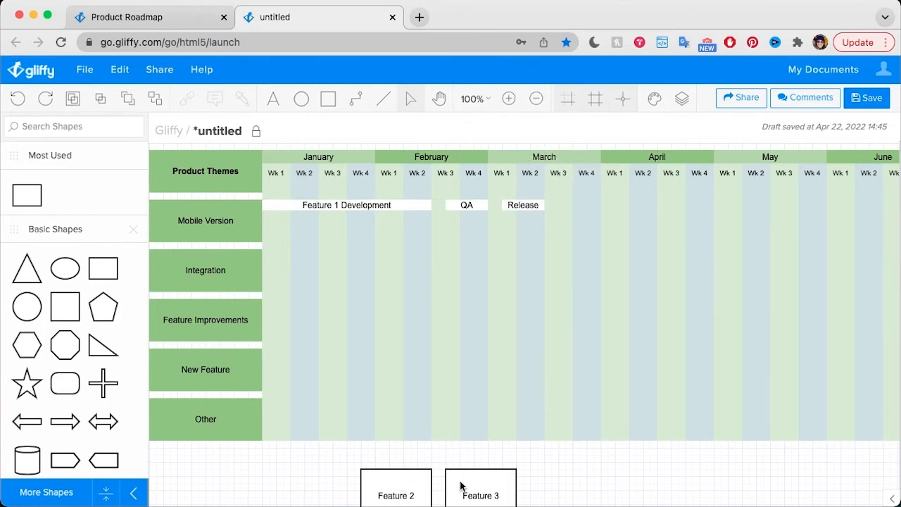
Delete the "Feature 2" box below the calendar
click(393, 477)
key(Delete)
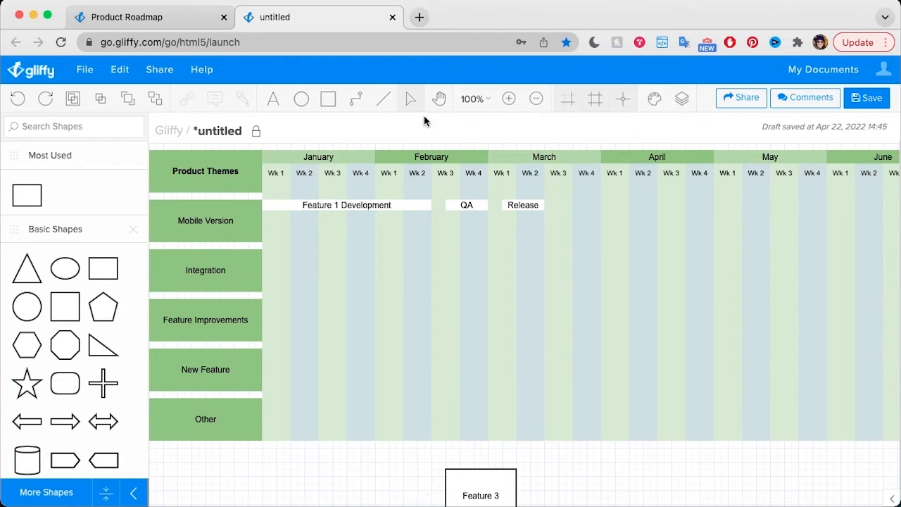
Duplicate the "Feature 1 Development" bar just below the first line of bars and make the copy span February Wk 3 to April Wk 2
click(381, 203)
key(super+d)
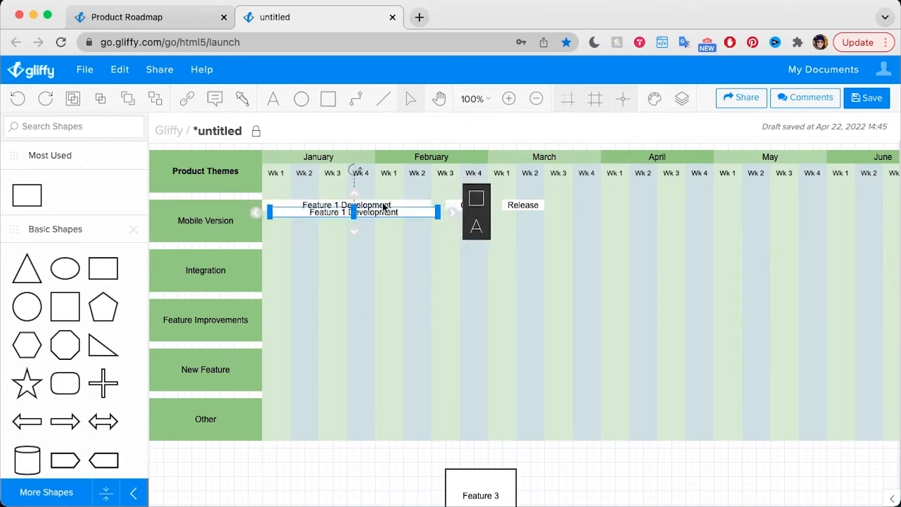
drag(377, 206, 537, 222)
key(super+z)
click(376, 214)
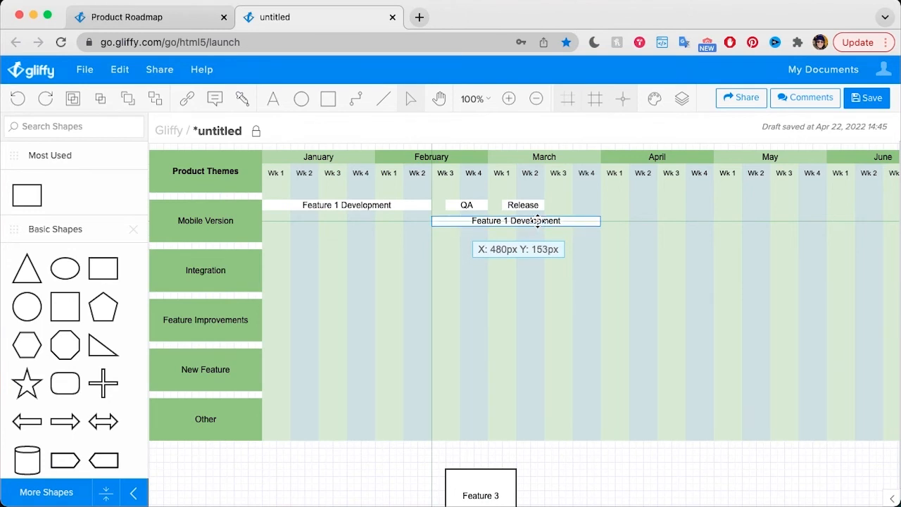
drag(538, 222, 538, 222)
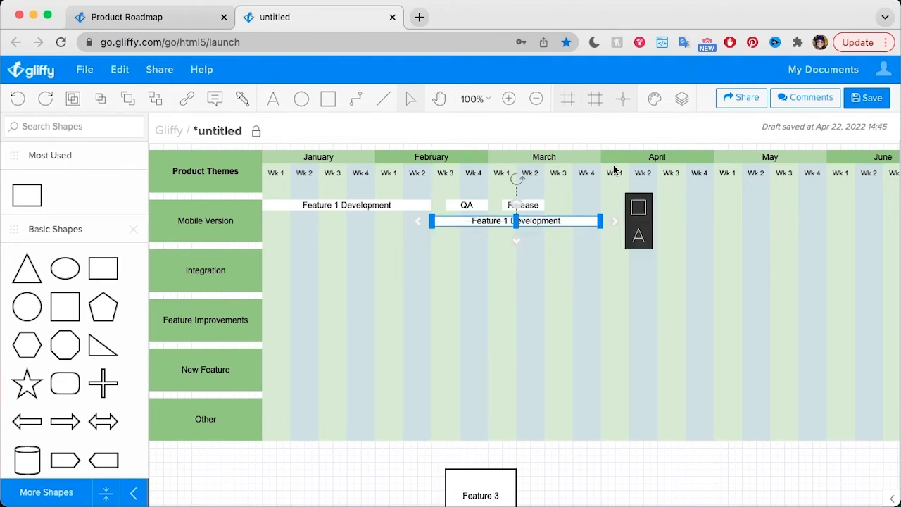
drag(598, 221, 654, 220)
click(476, 341)
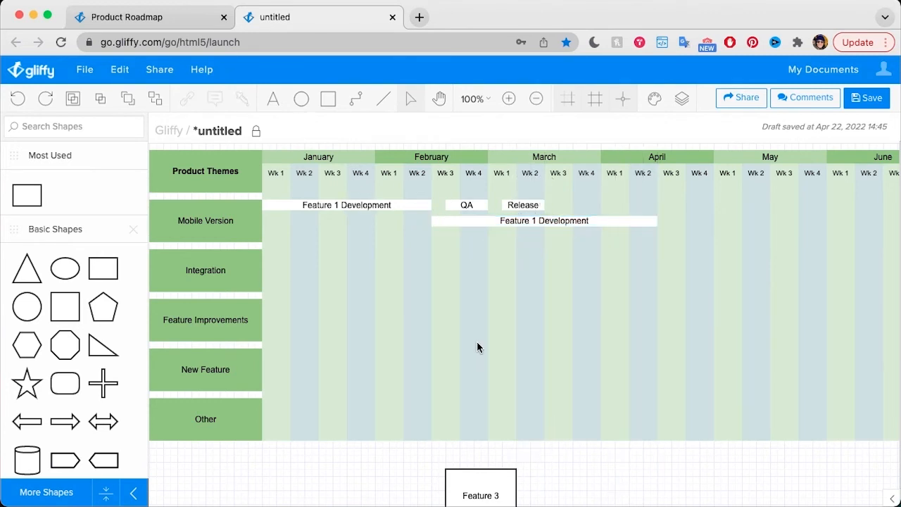
Duplicate the "QA" and "Release" bars onto the second line of bars, with QA in April Wk 3–4 and Release in May Wk 1–2
scroll(476, 342, right, 2)
click(423, 207)
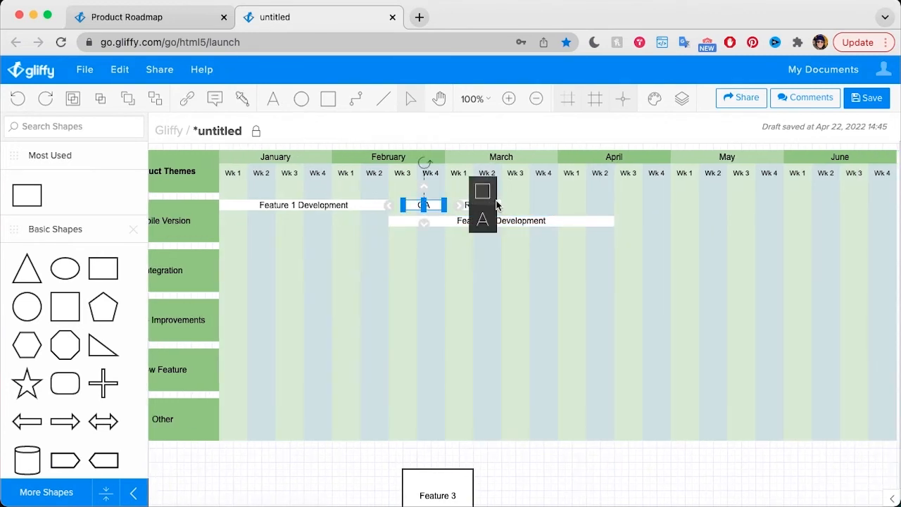
shift+click(496, 205)
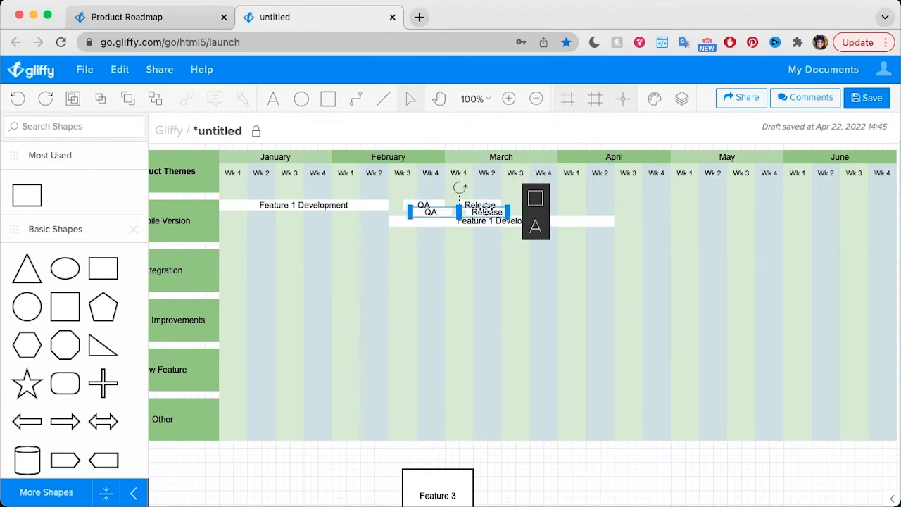
key(ctrl+d)
drag(500, 211, 699, 223)
click(573, 466)
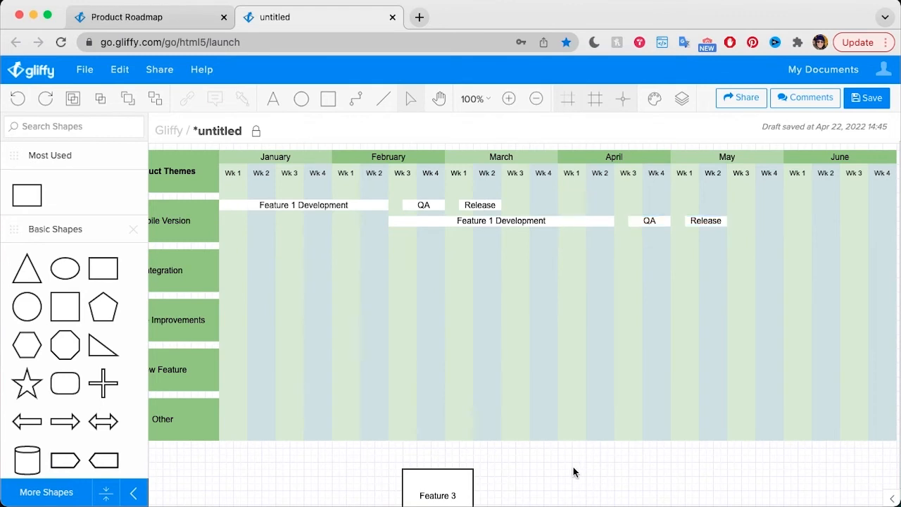
Relabel the development bar on the second line of the Mobile Version row as "Feature 2 Development"
scroll(572, 464, right, 1)
double_click(478, 221)
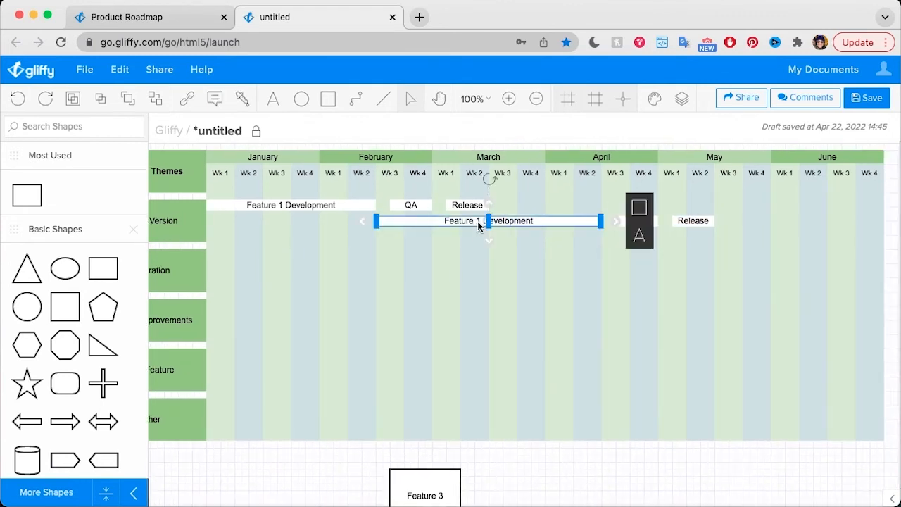
click(568, 304)
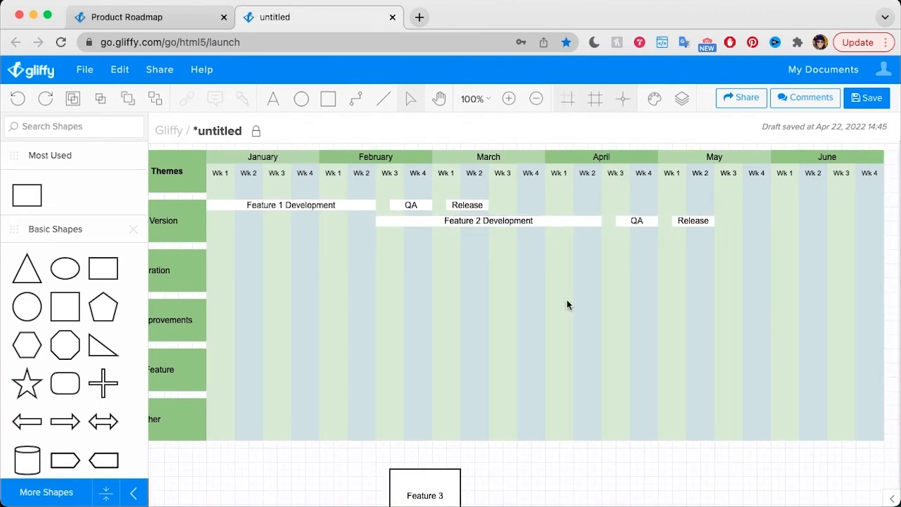
Duplicate a bar onto a third line of the Mobile Version row, spanning May Wk 3 to June Wk 4, and label it "Research & Iterate"
scroll(558, 304, down, 1)
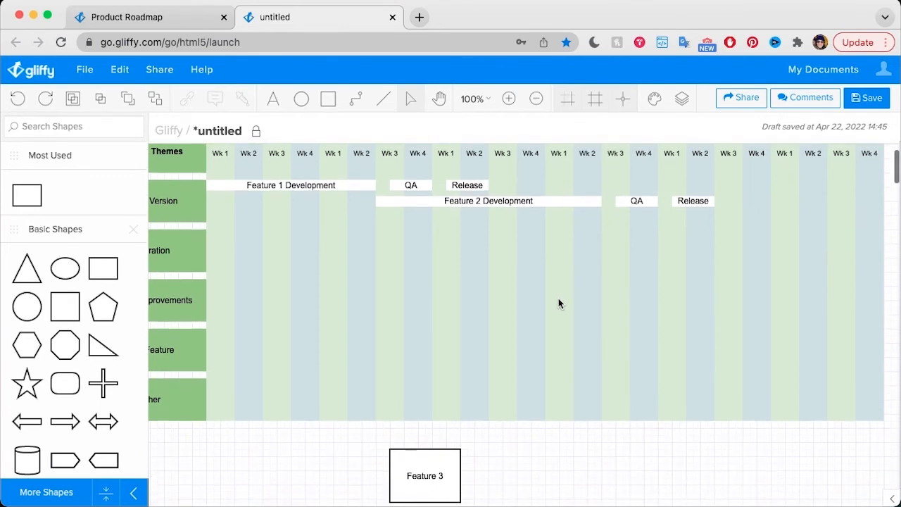
click(548, 202)
drag(549, 202, 544, 208)
drag(745, 217, 796, 233)
scroll(841, 249, right, 2)
scroll(841, 250, up, 1)
text(Research )
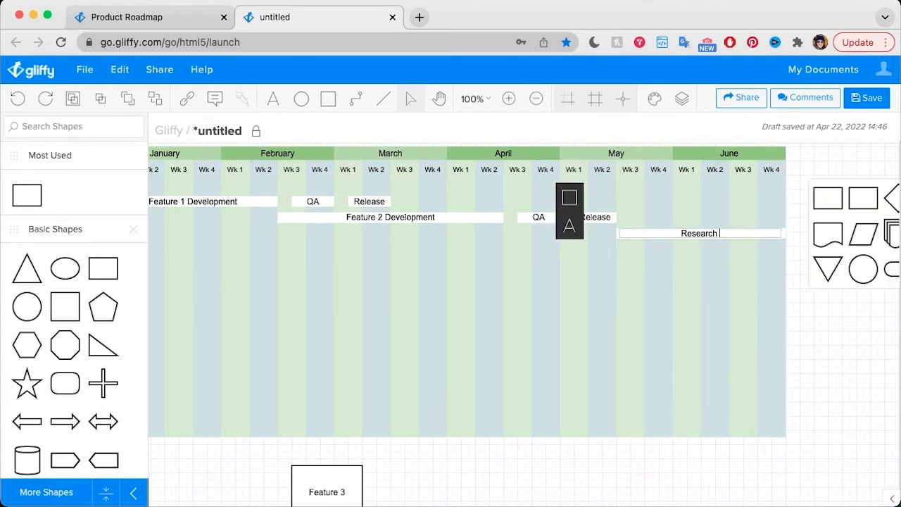
text(& Iteration)
click(786, 385)
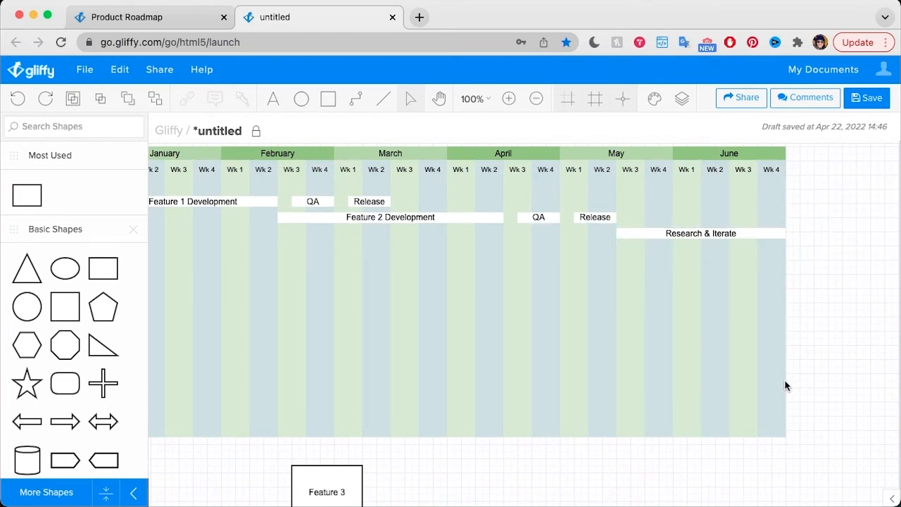
Move the "Security Update" box up to just below the Other row and set its border thickness to 0px
scroll(786, 385, left, 5)
scroll(786, 385, left, 1)
scroll(786, 385, right, 1)
scroll(786, 385, up, 1)
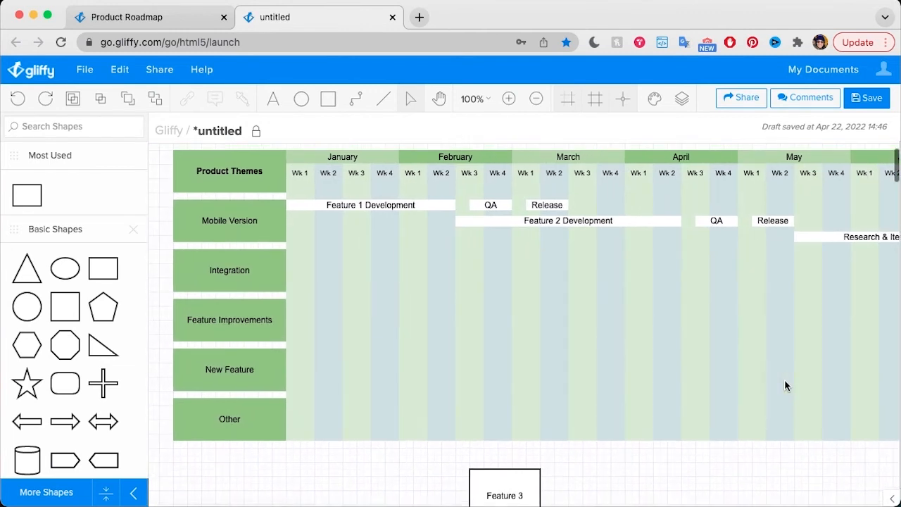
scroll(786, 385, down, 5)
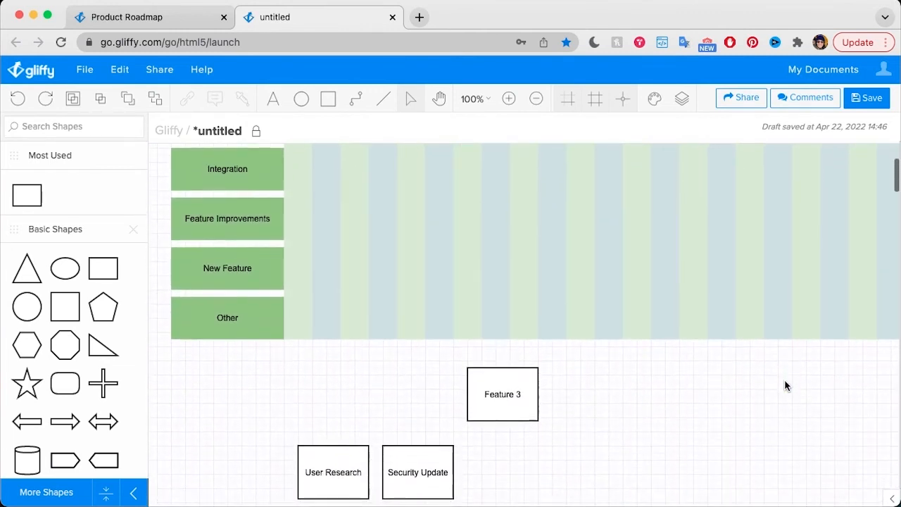
drag(439, 480, 397, 352)
click(470, 321)
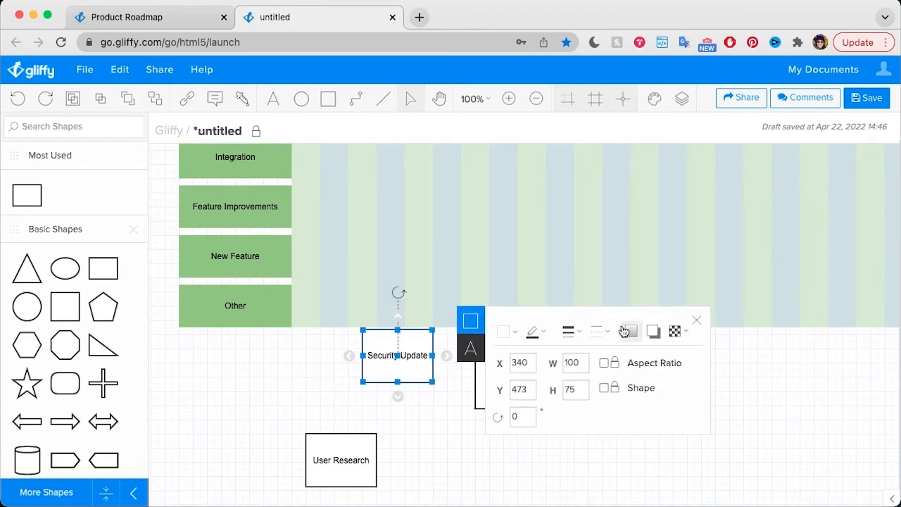
click(570, 332)
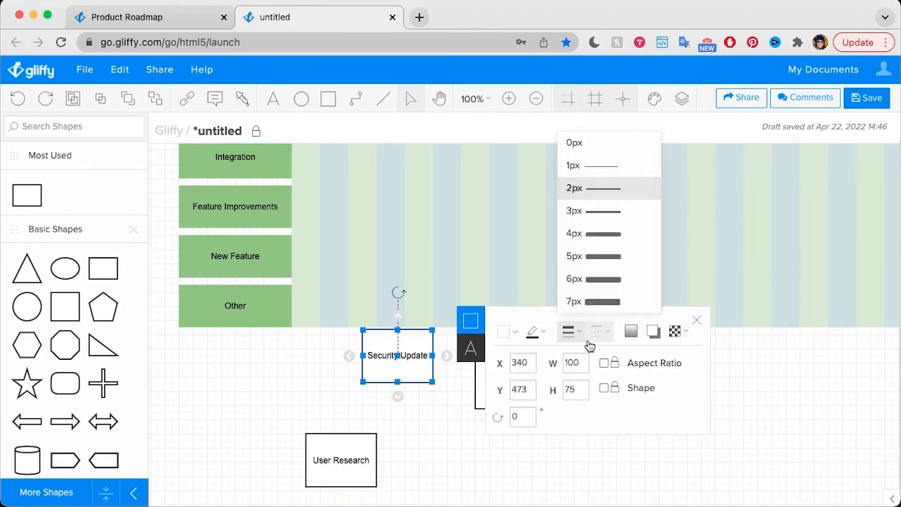
click(603, 147)
Flatten the "Security Update" box into a thin bar spanning January Wk 1–4 along the upper edge of the Other row
drag(432, 382, 397, 290)
scroll(398, 290, up, 3)
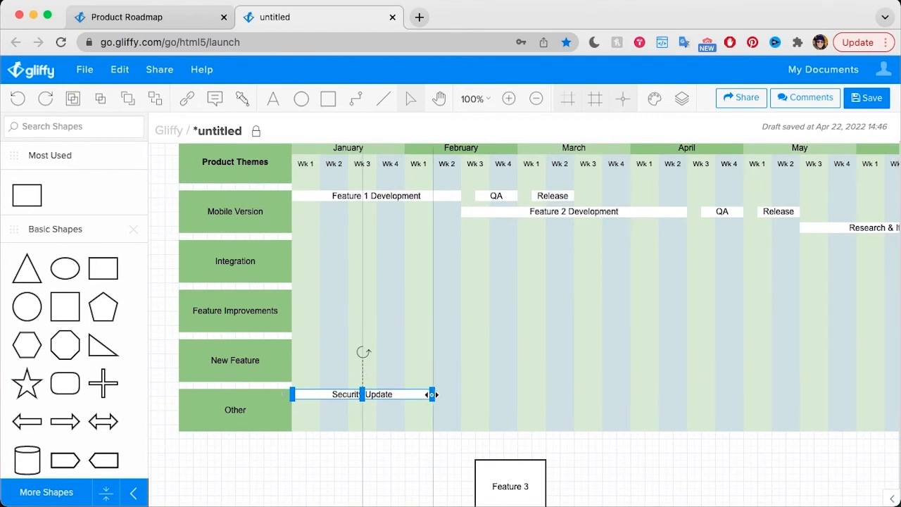
drag(432, 395, 404, 395)
click(402, 468)
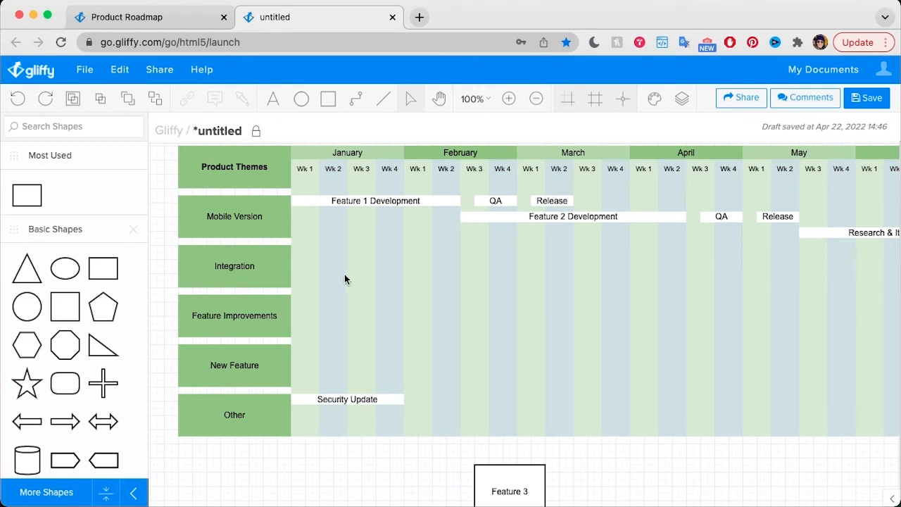
Shift the "Feature 1 Development", QA and Release bars so development runs January Wk 3 to February Wk 4 and release falls in March Wk 3–4
click(375, 202)
drag(459, 201, 599, 197)
click(623, 484)
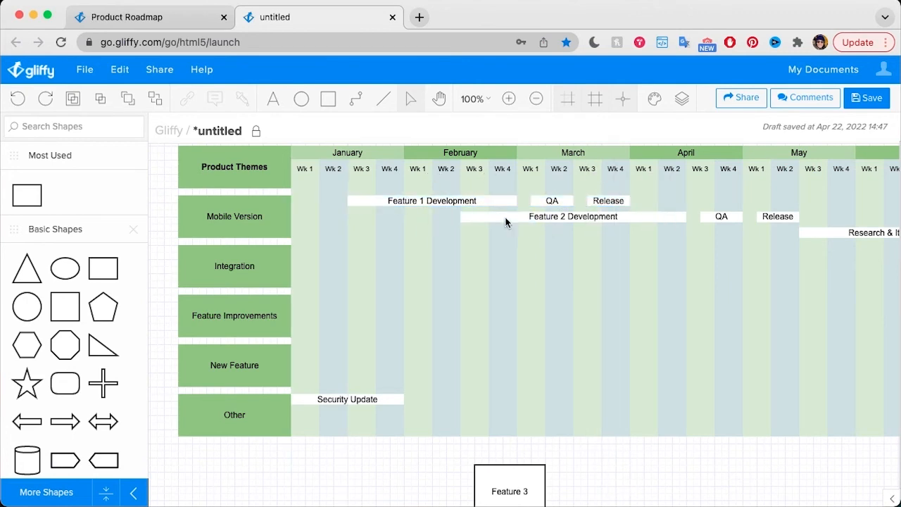
Move the "Feature 2 Development", QA and Release bars together so development starts in March Wk 2, slightly closer to the first line of bars
click(613, 219)
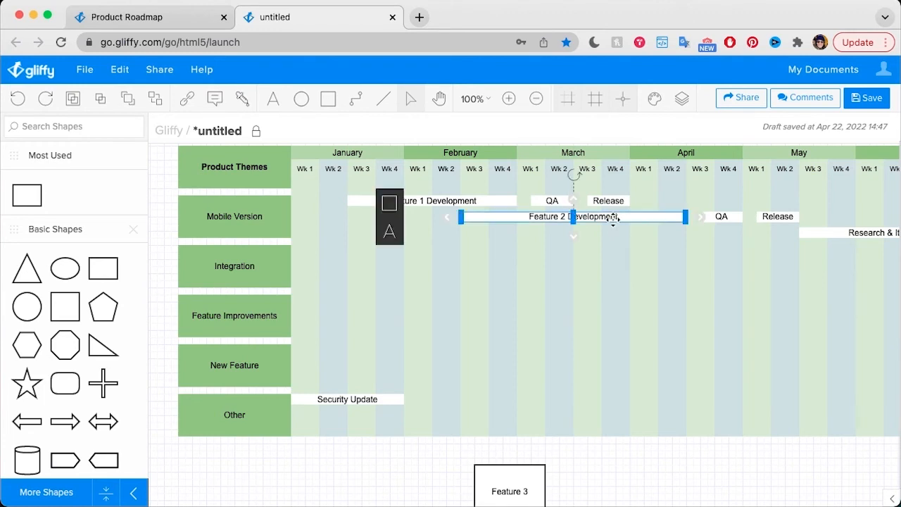
scroll(612, 218, right, 5)
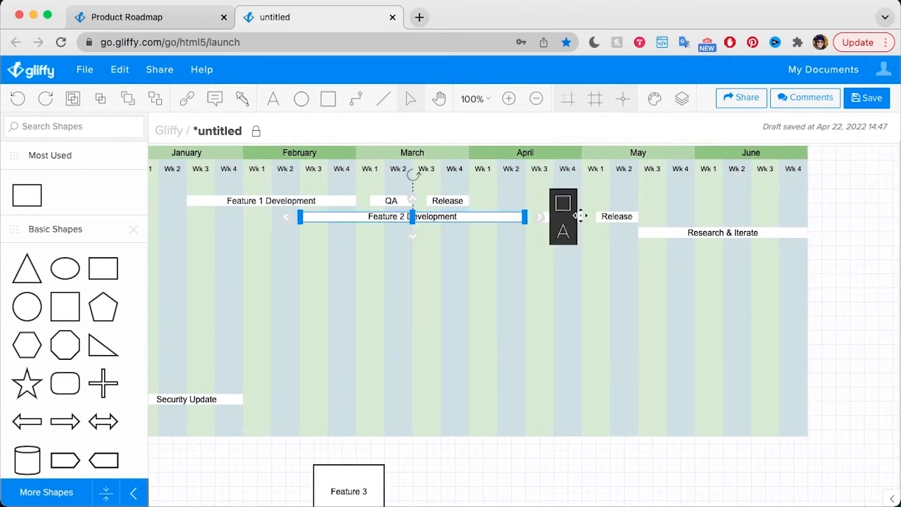
shift+click(580, 215)
shift+click(629, 215)
drag(624, 216, 645, 218)
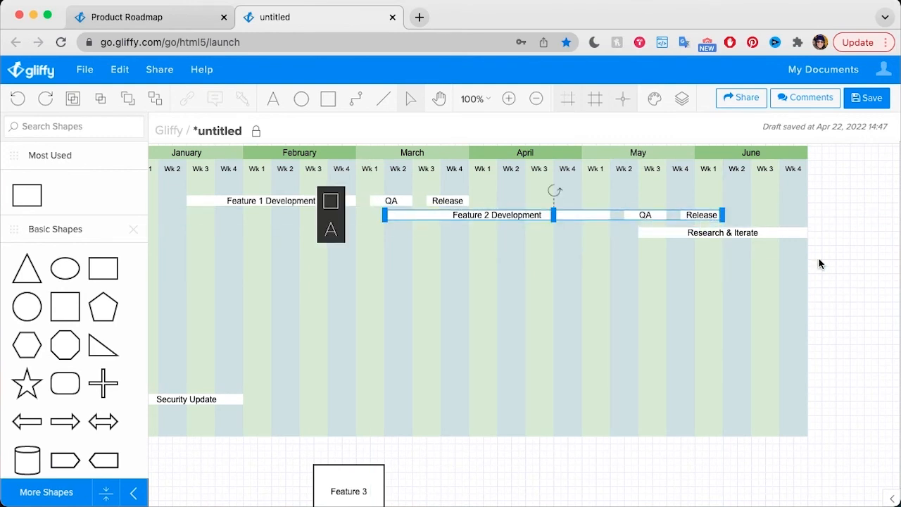
click(864, 249)
Nudge the "Research & Iterate" bar up to close the gap below the second line of bars, keeping its May Wk 3 start
drag(699, 233, 698, 237)
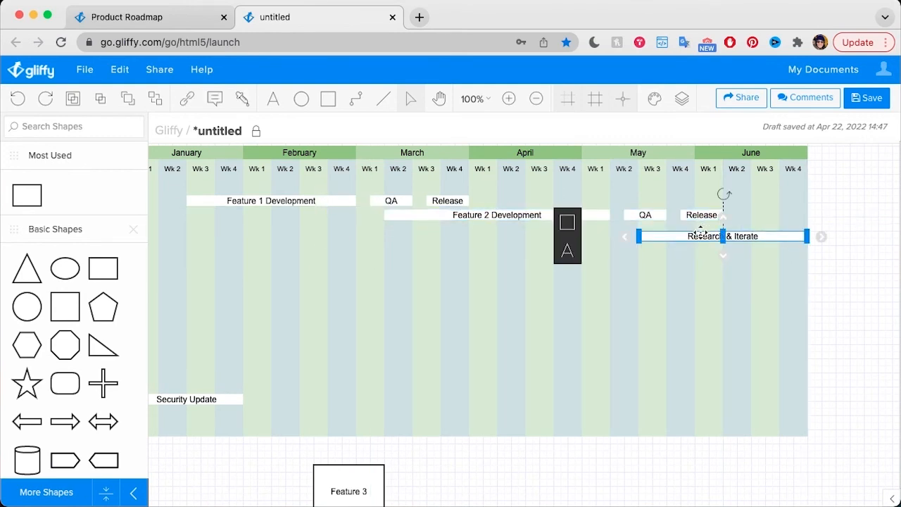
click(719, 266)
drag(746, 238, 749, 231)
click(883, 230)
Delete the "User Research" box below the calendar
scroll(672, 365, left, 5)
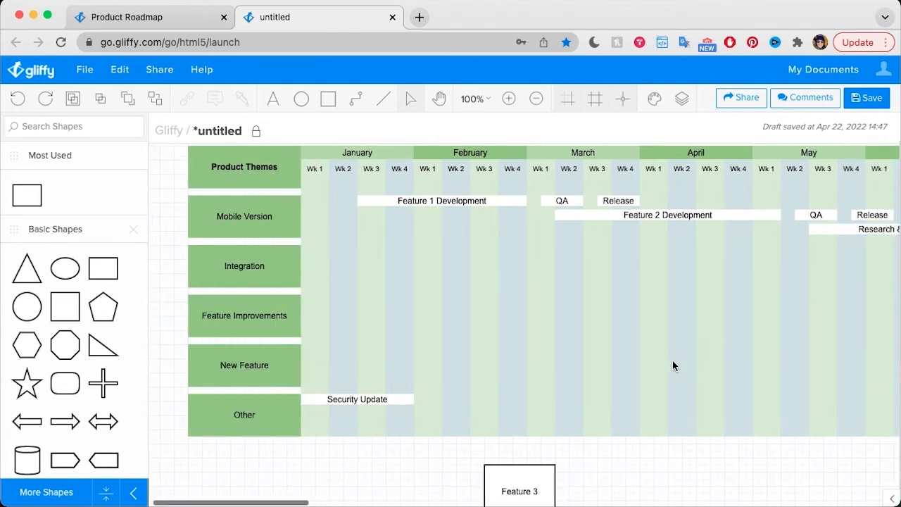
scroll(672, 365, down, 5)
drag(368, 397, 307, 288)
scroll(479, 383, up, 5)
scroll(475, 398, down, 2)
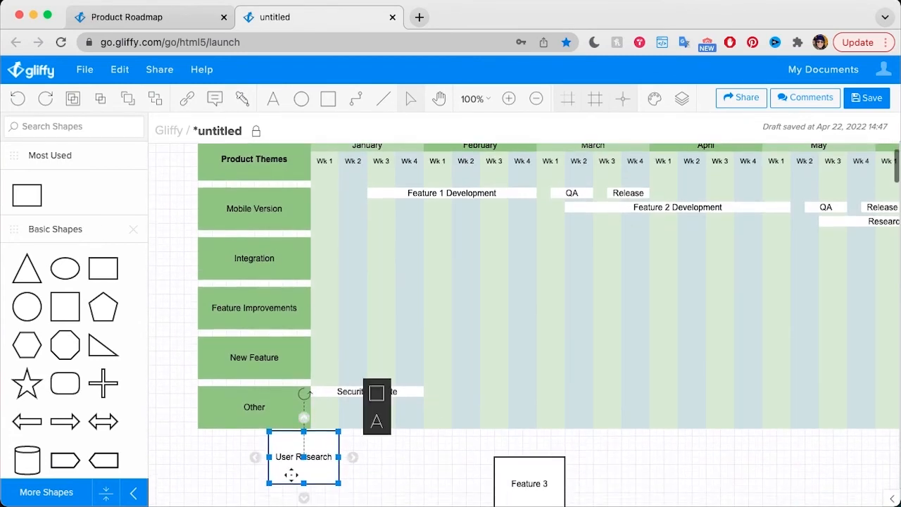
key(Delete)
Move the "Feature 3" box up to just beneath the calendar's lower edge, below February
drag(546, 459, 473, 448)
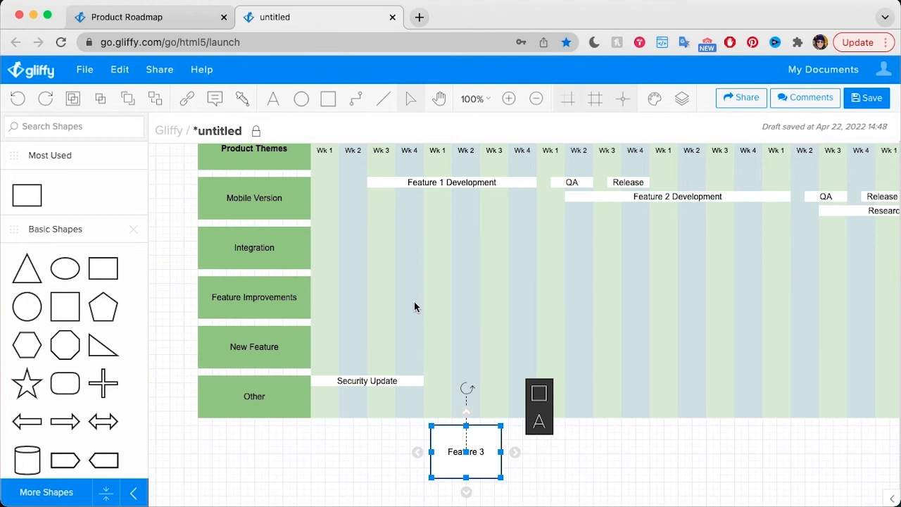
click(585, 465)
scroll(585, 464, right, 2)
scroll(585, 465, up, 3)
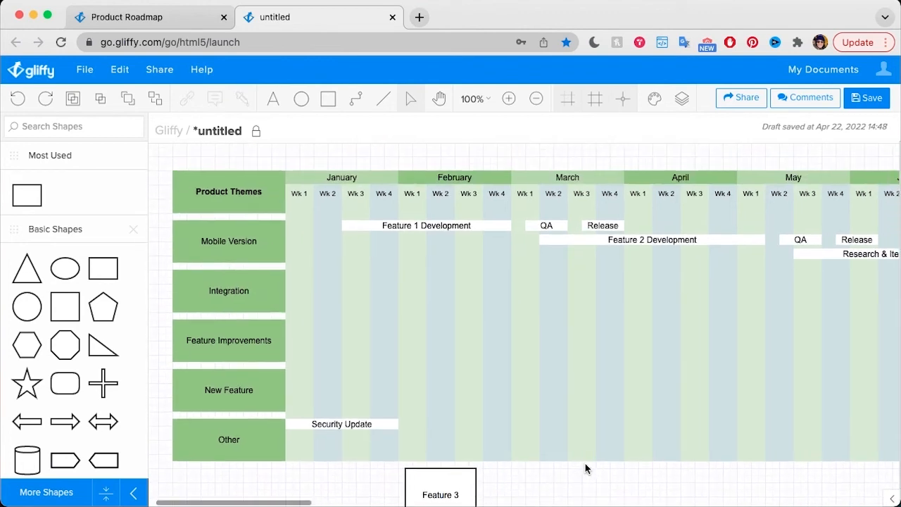
Check the diagram's list of layers, and delete the leftover "Feature 3" box below the calendar
click(682, 99)
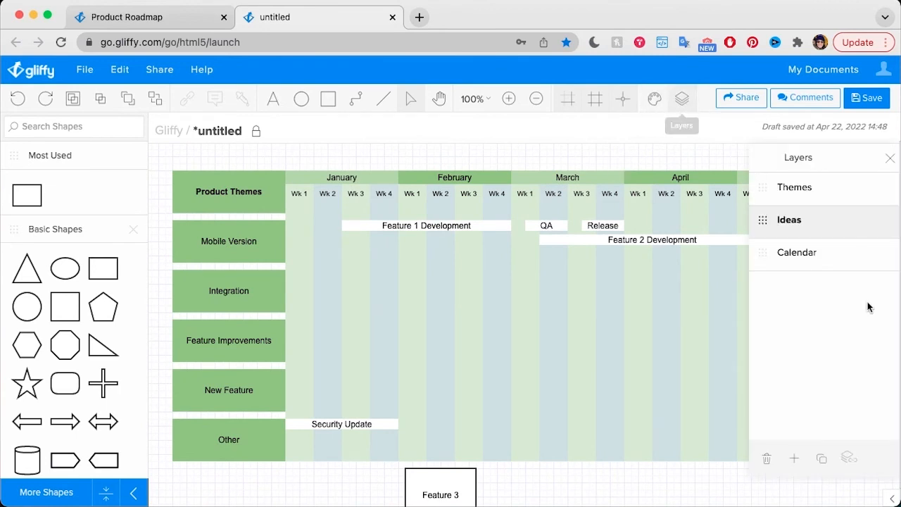
click(888, 159)
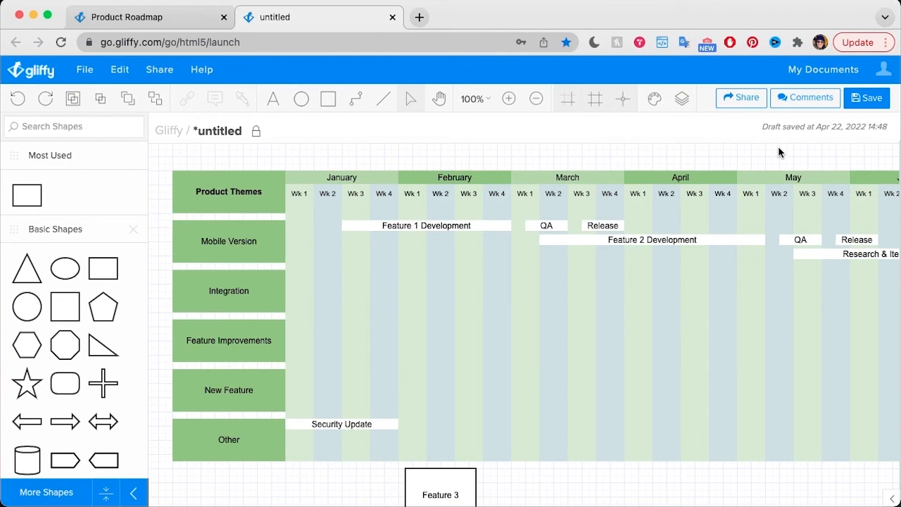
click(456, 484)
key(BackSpace)
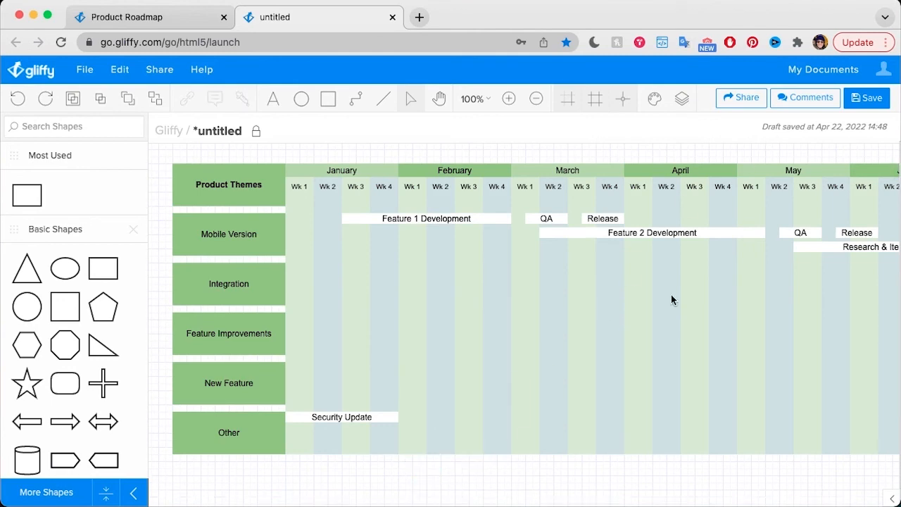
Save the diagram as "Product Roadmap 1H" in the owner's personal folder
click(867, 98)
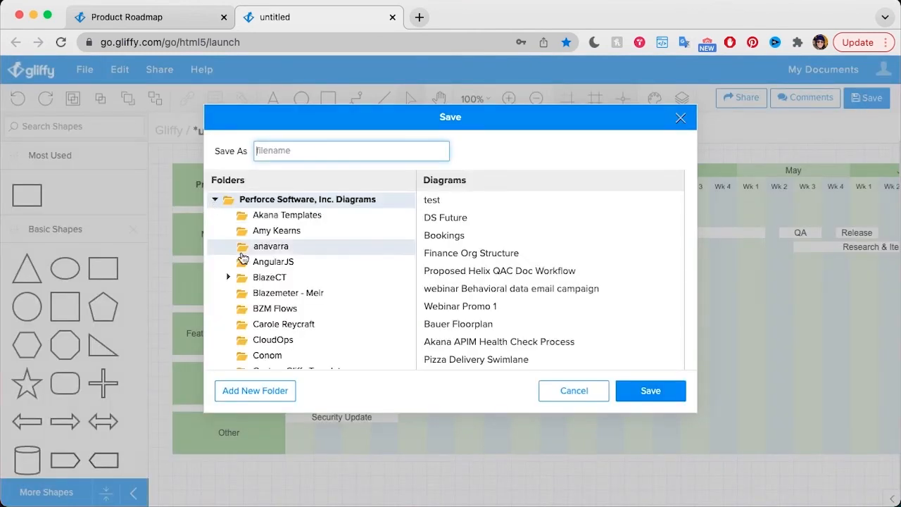
scroll(243, 258, down, 5)
click(238, 322)
text(Pro)
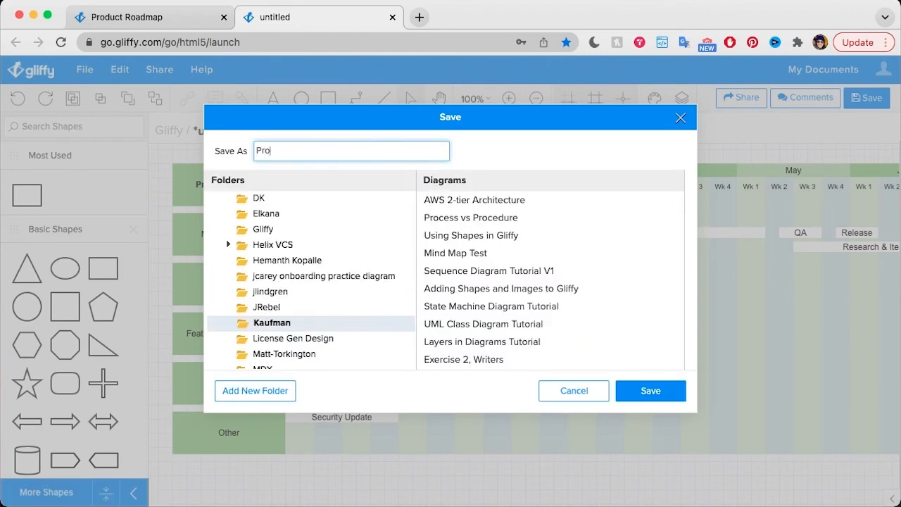
text(duct Roadmap )
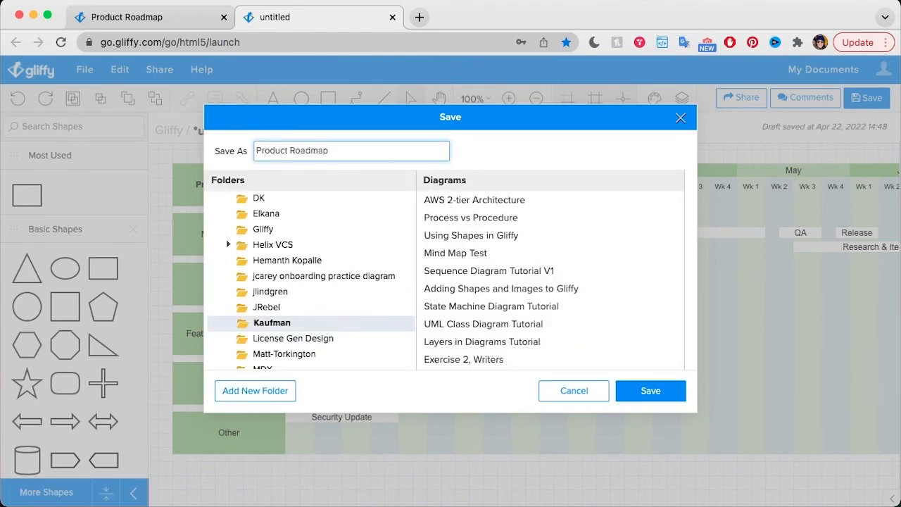
text(1H)
key(Return)
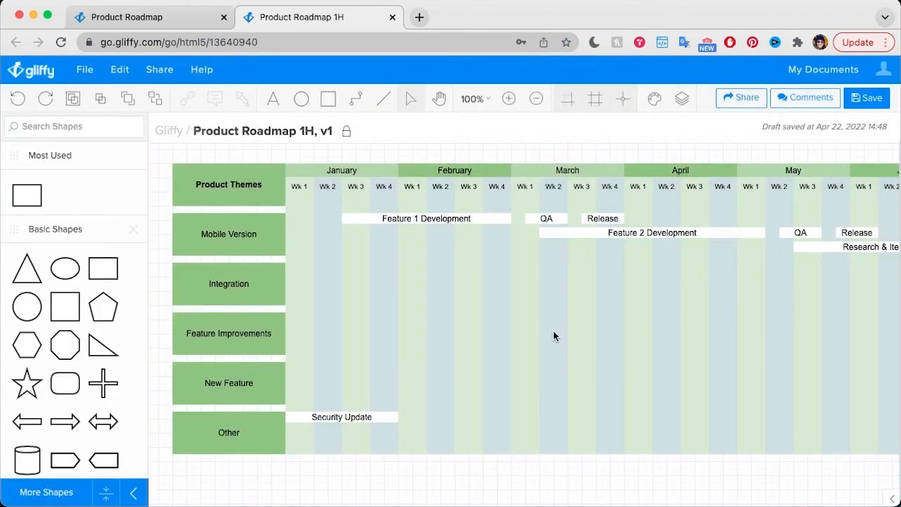
View the export file formats and sizes for the diagram, and close them without exporting
click(84, 70)
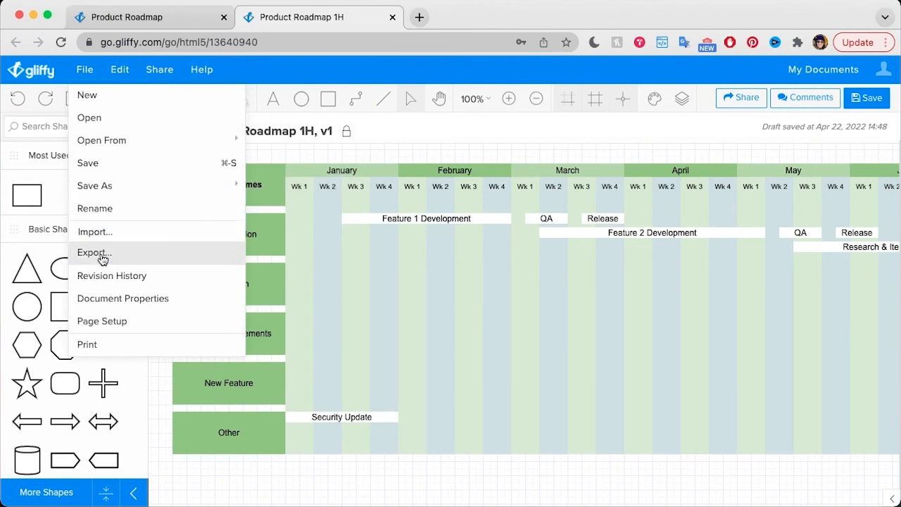
click(102, 255)
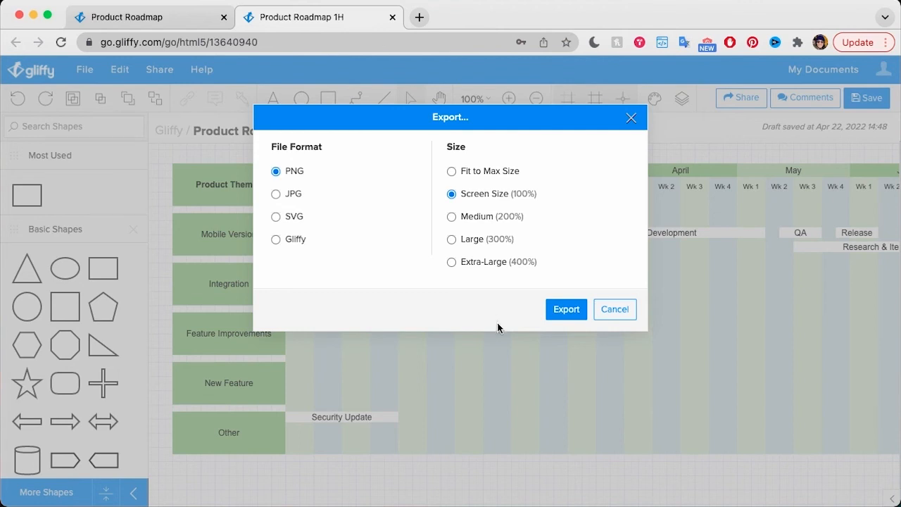
click(609, 310)
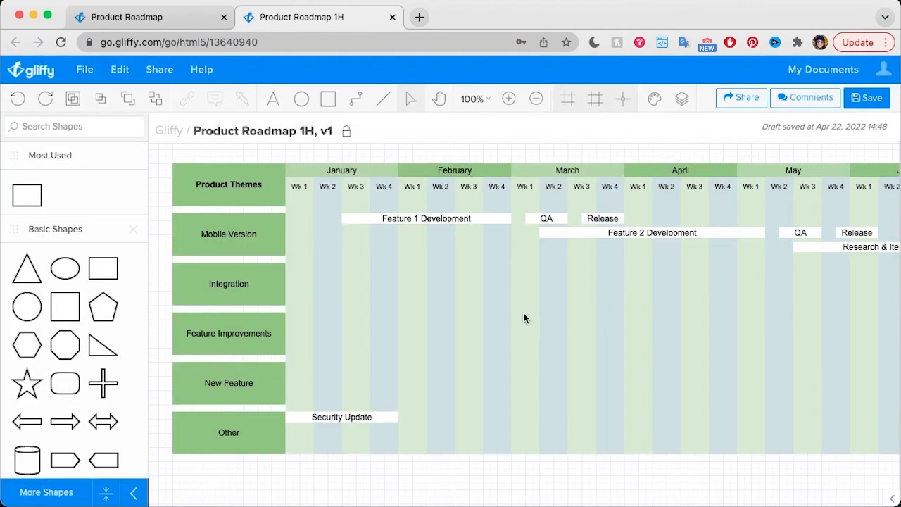
Review the sharing options for embedding a live version of the diagram, and close them
click(736, 104)
click(468, 242)
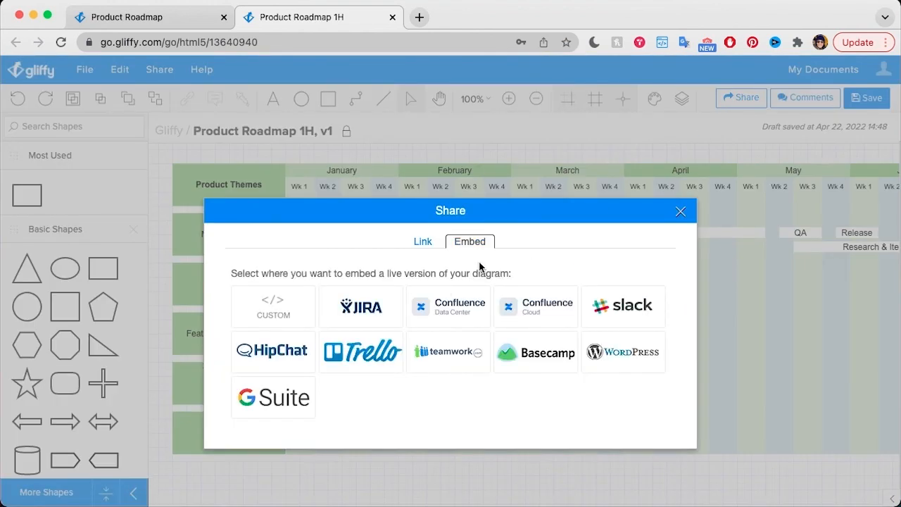
click(681, 211)
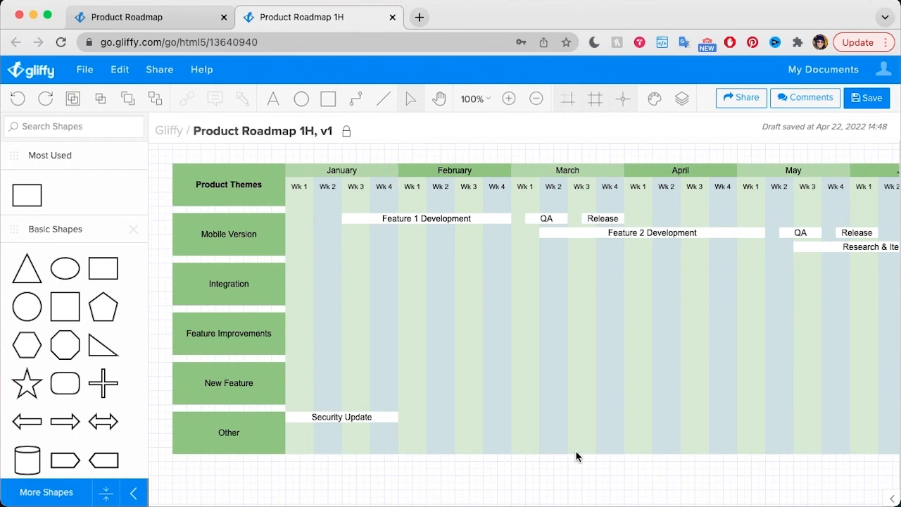
Delete the "Security Update" bar from the Other row
click(387, 416)
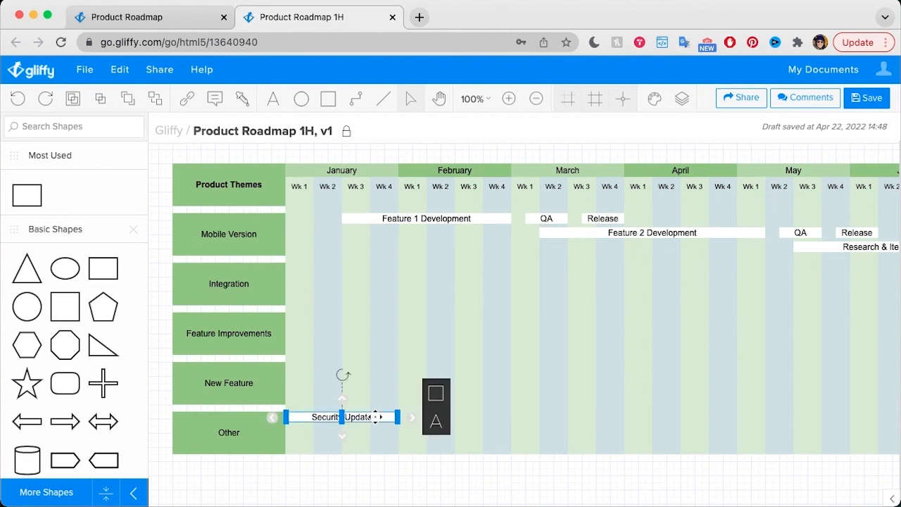
key(Delete)
Move the Feature 1 and Feature 2 development, QA and release bars together two weeks earlier, and save the diagram
click(476, 218)
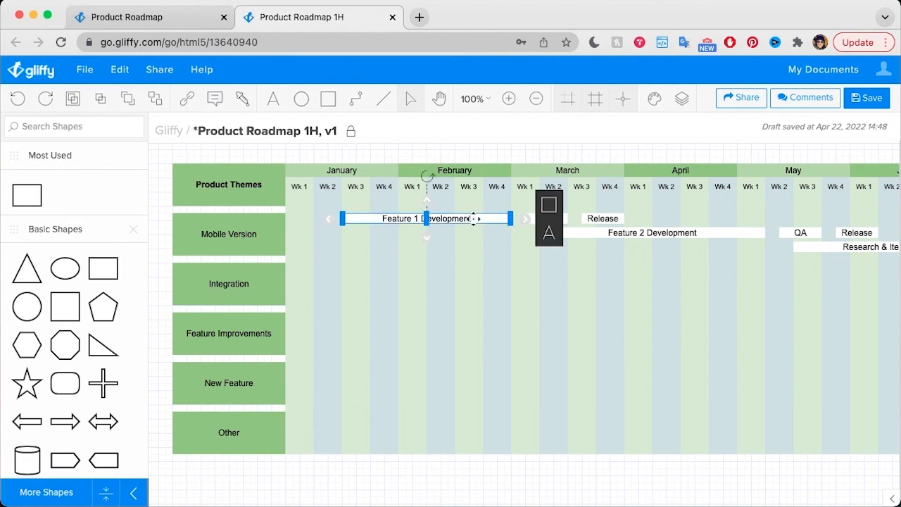
shift+click(564, 219)
shift+click(611, 218)
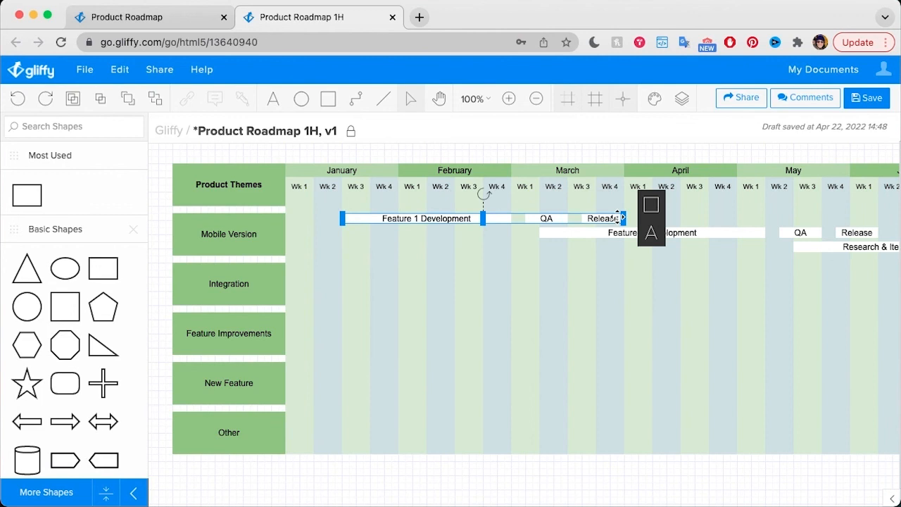
shift+click(721, 229)
shift+click(801, 233)
shift+click(865, 232)
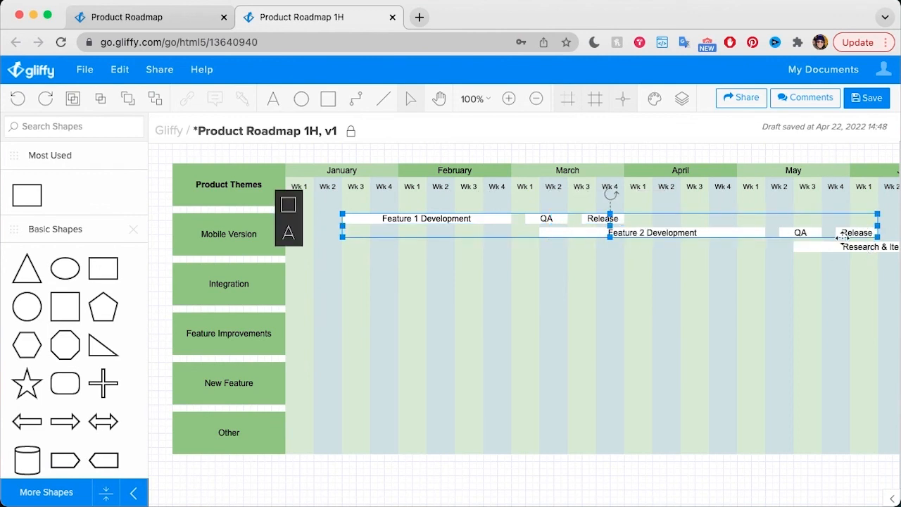
drag(842, 238, 801, 232)
click(766, 491)
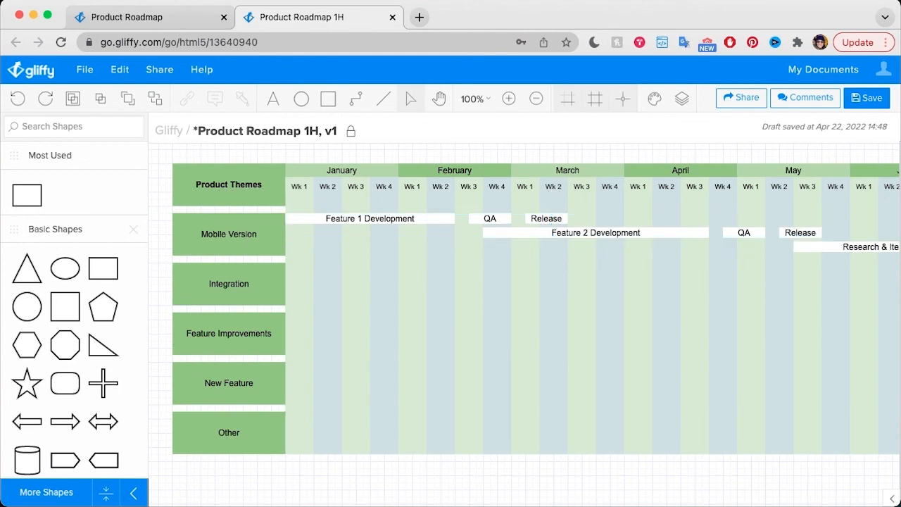
click(866, 97)
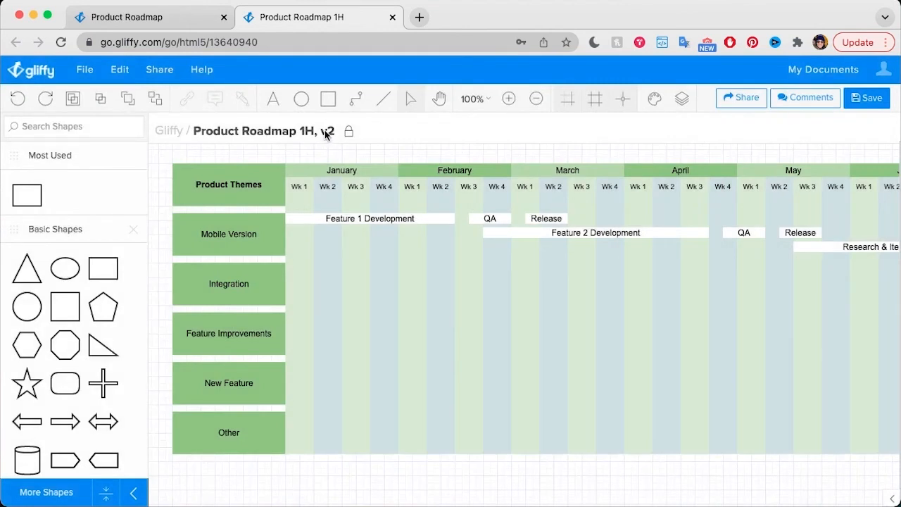
Compare the previews of versions v1 and v2 in the diagram's revision history, and close it without restoring either
click(81, 73)
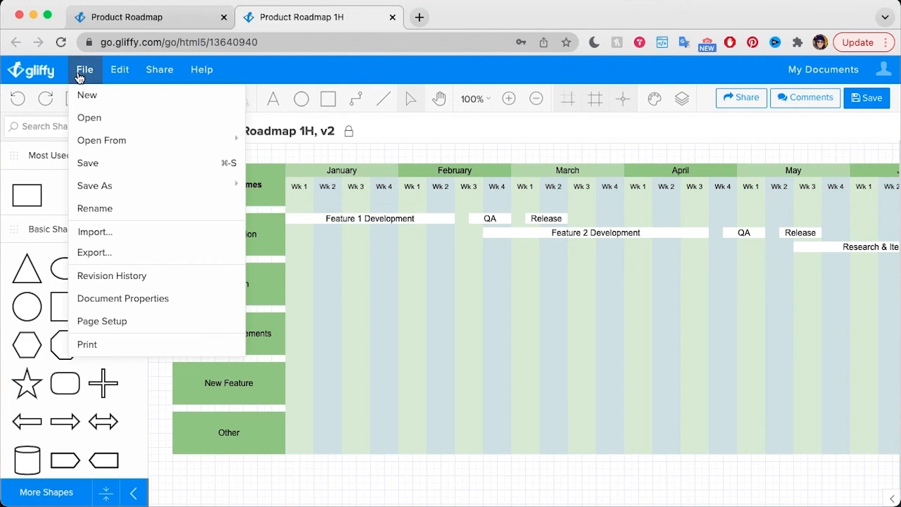
click(113, 275)
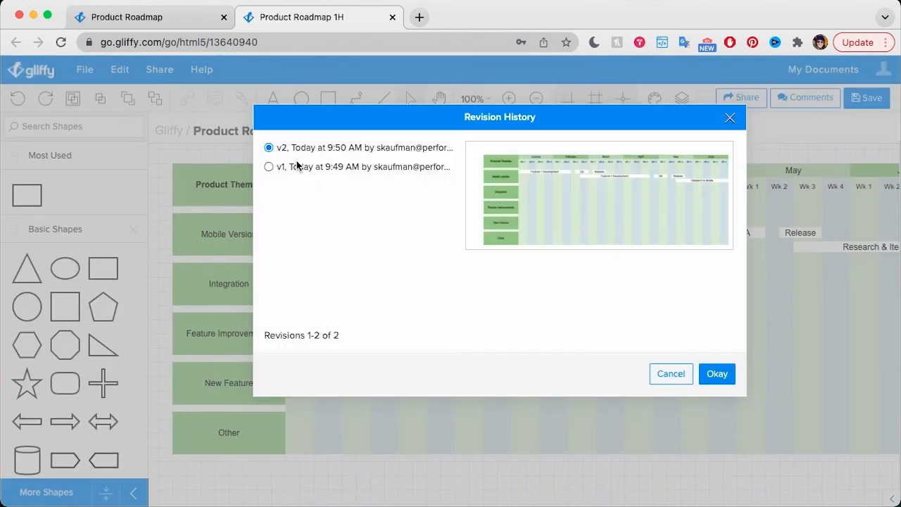
click(268, 167)
click(269, 148)
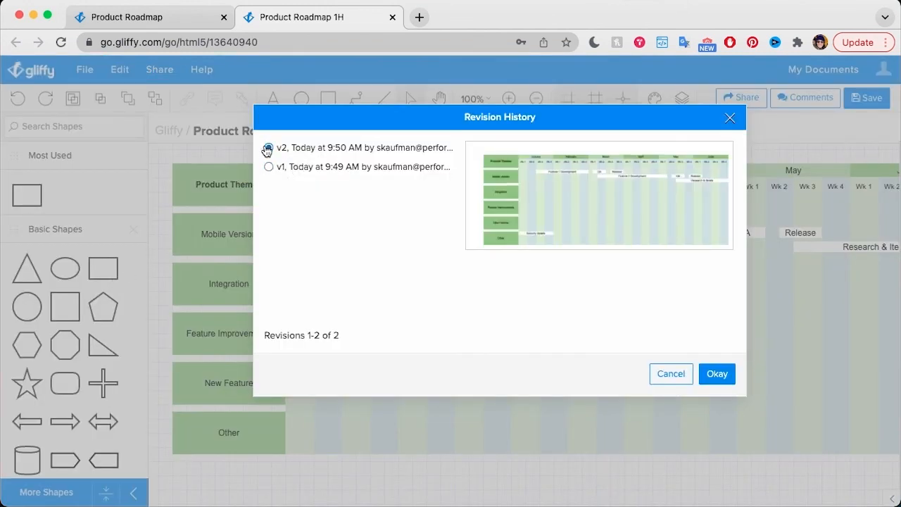
click(269, 167)
click(268, 147)
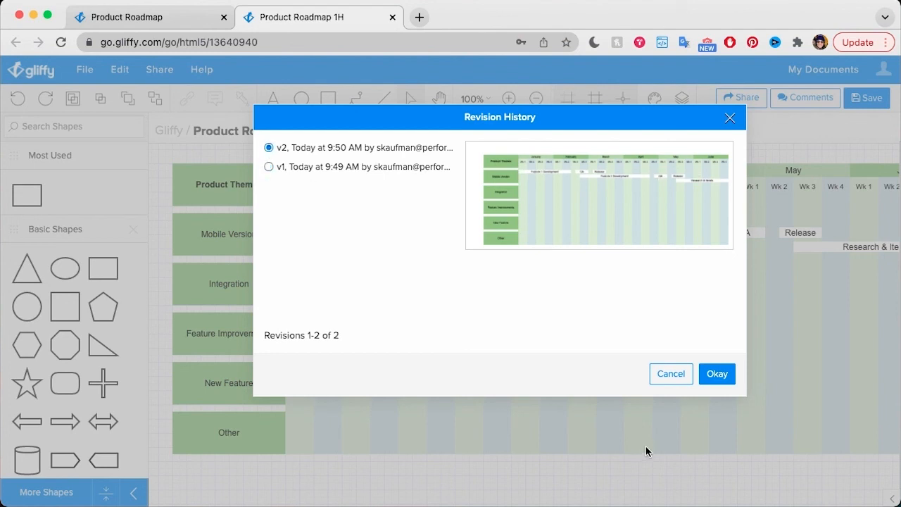
click(665, 373)
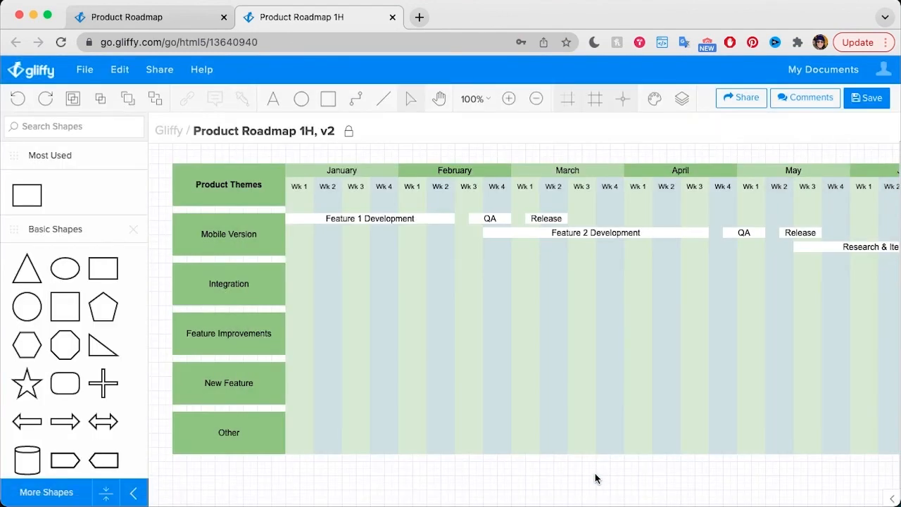